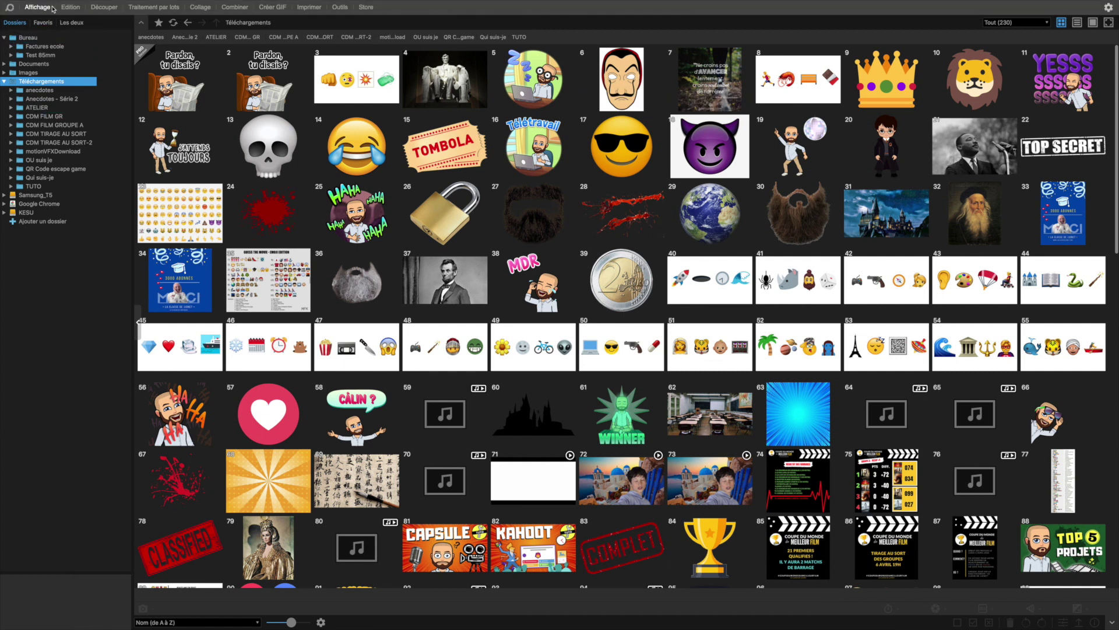
- Browse the TUTO folder inside Téléchargements, look at the Edition workspace and switch to the Découper workspace
click(12, 81)
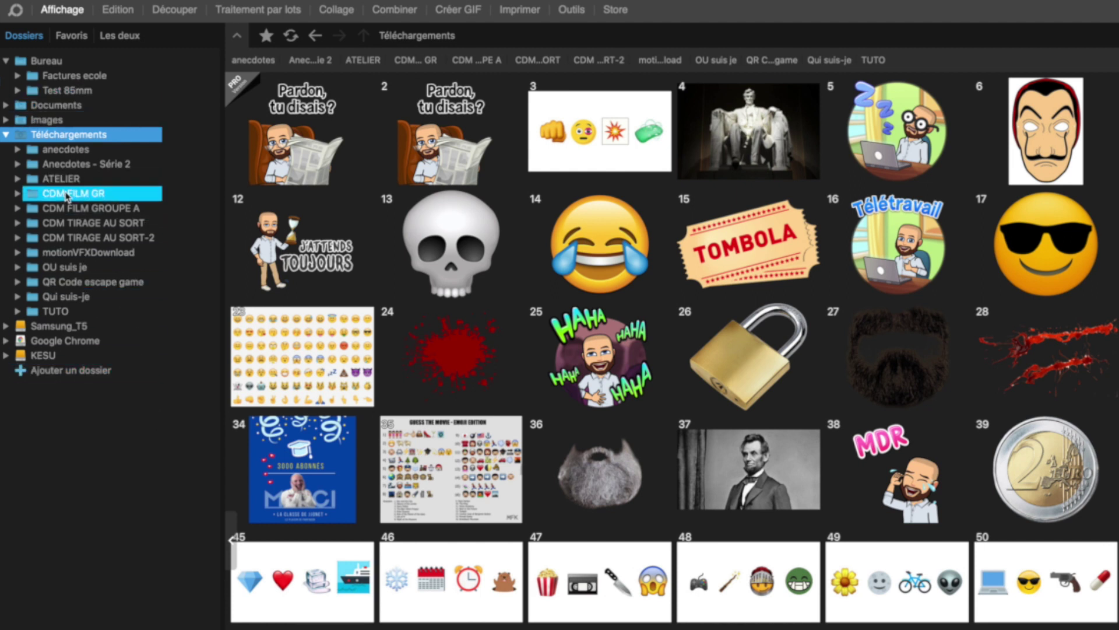
click(80, 311)
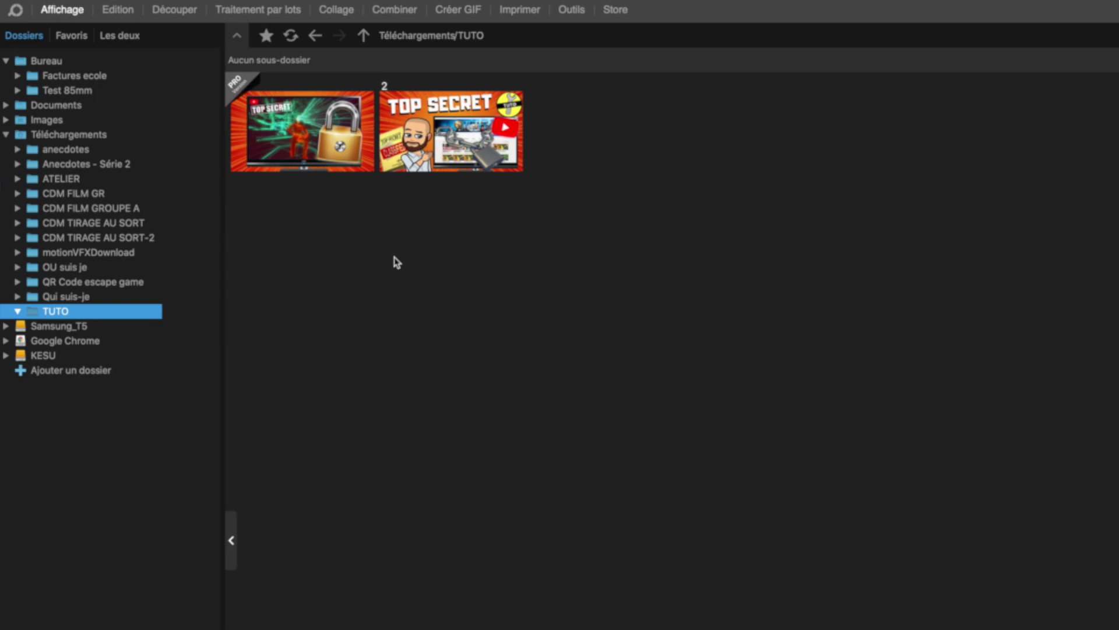
click(119, 10)
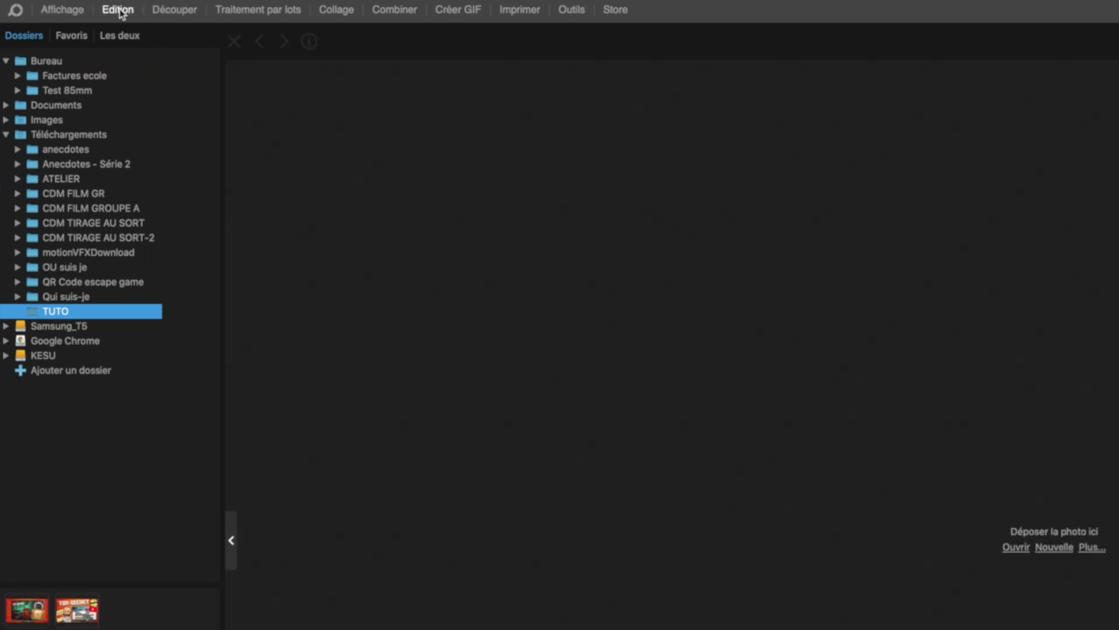
click(175, 13)
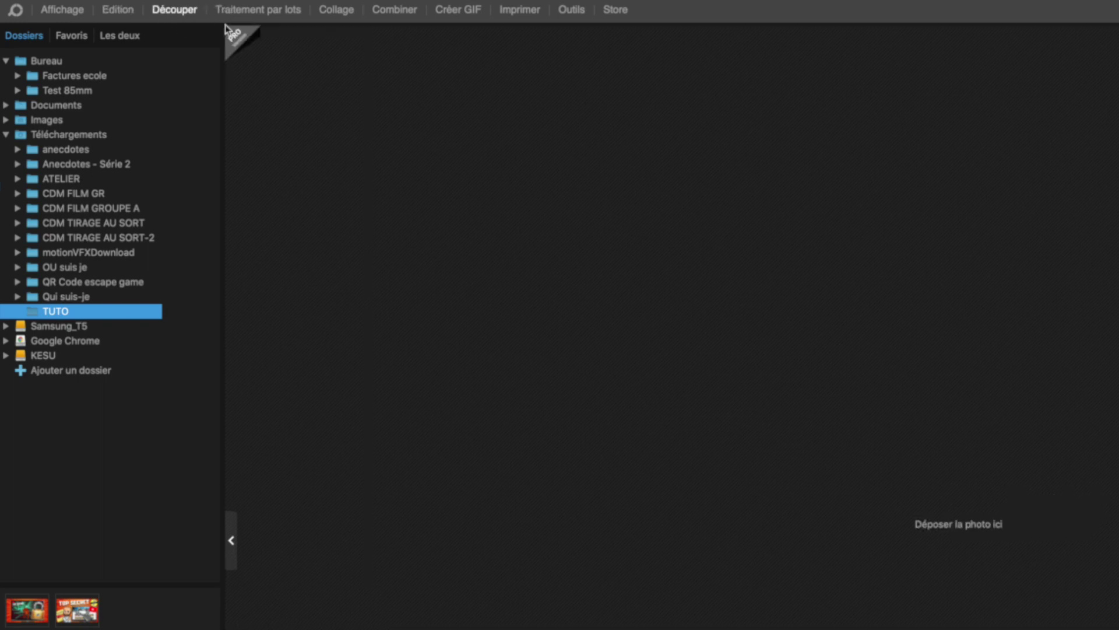
click(118, 11)
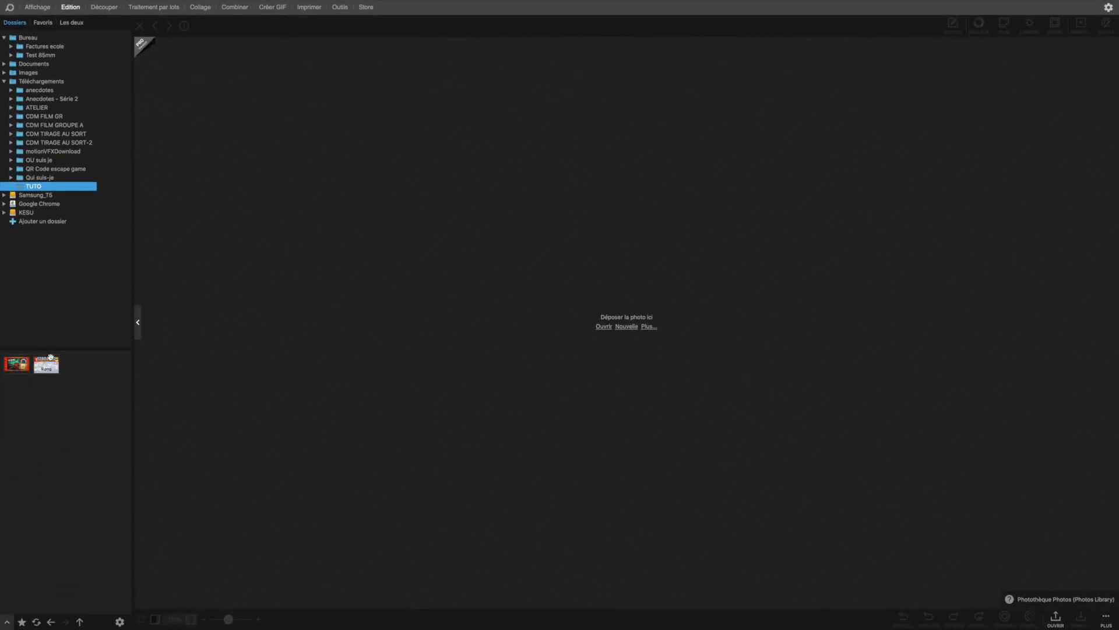
click(103, 8)
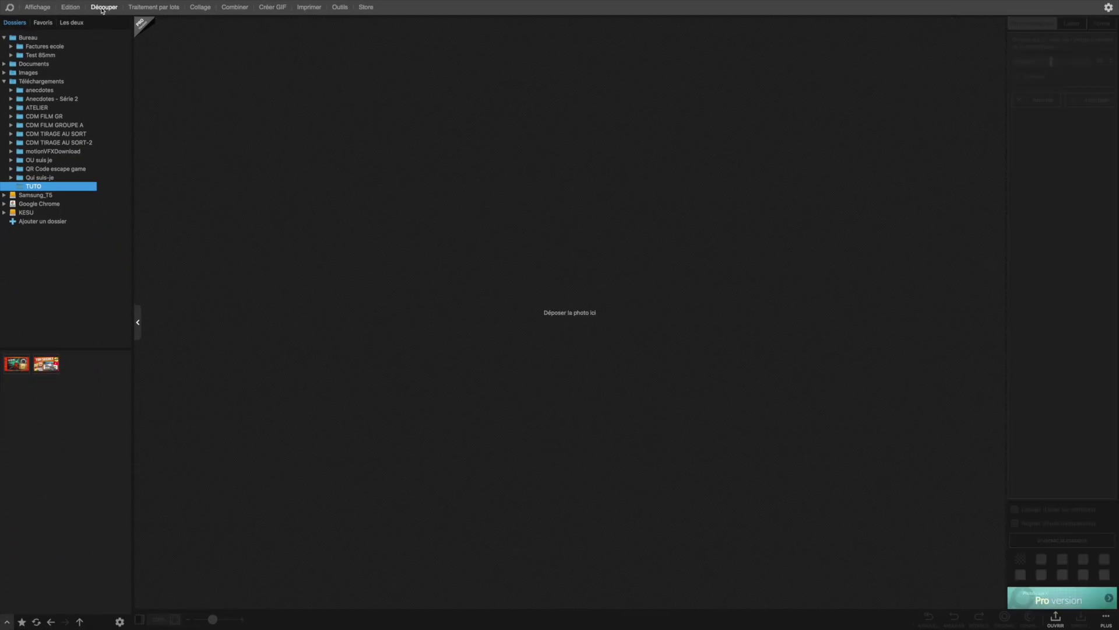
- Load the picture of the tuxedoed man and penguin from the Téléchargements folder into the Découper workspace
click(35, 82)
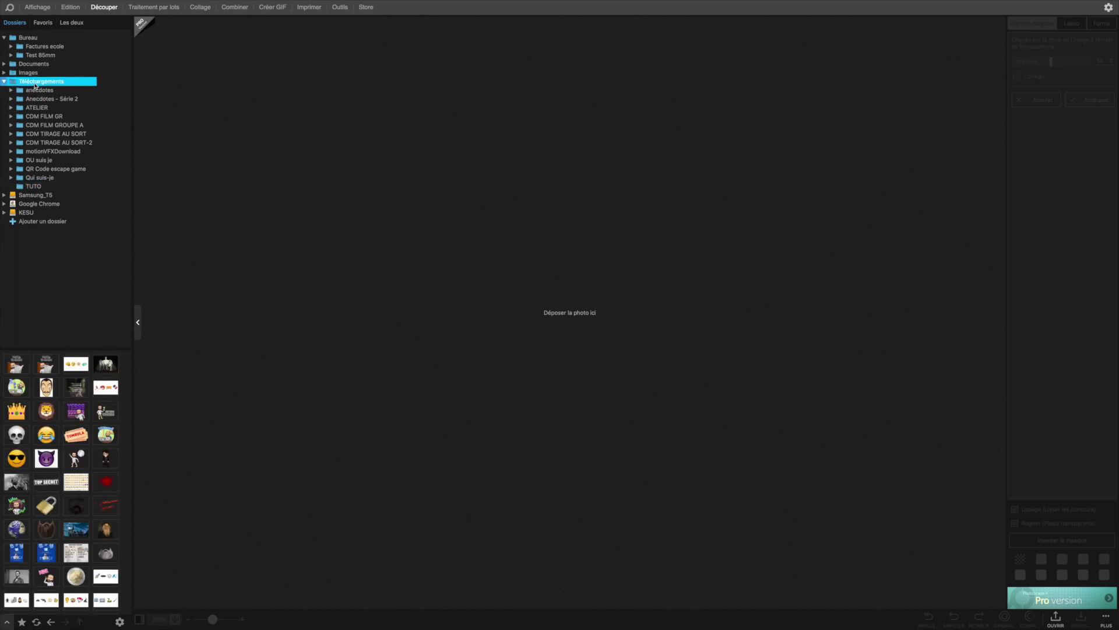
scroll(63, 448, down, 3)
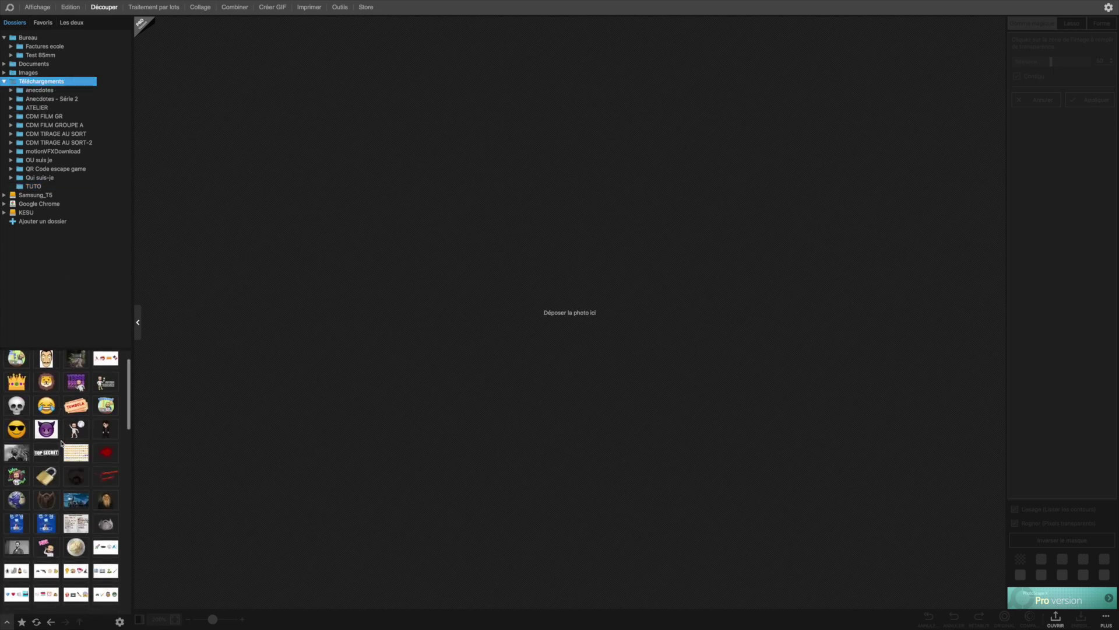
scroll(63, 448, down, 6)
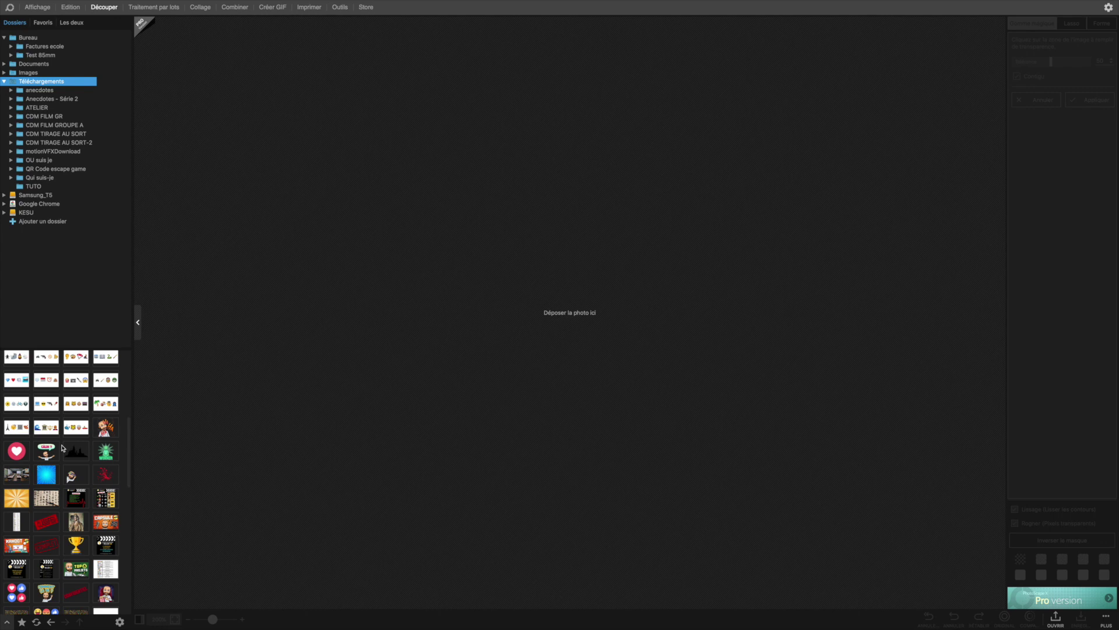
scroll(62, 448, down, 5)
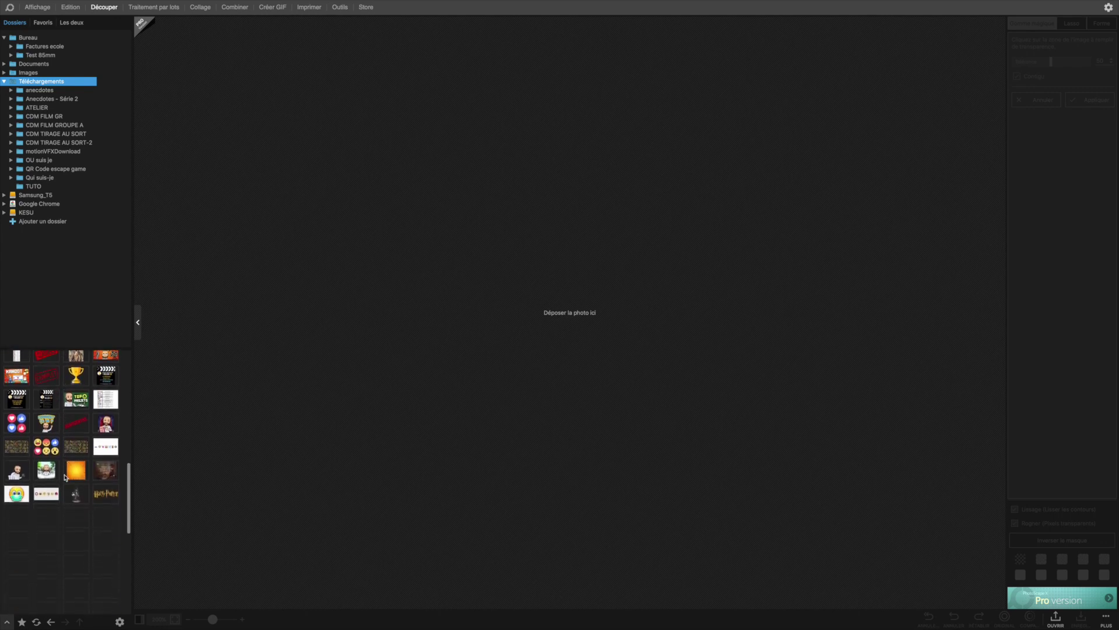
scroll(65, 476, down, 3)
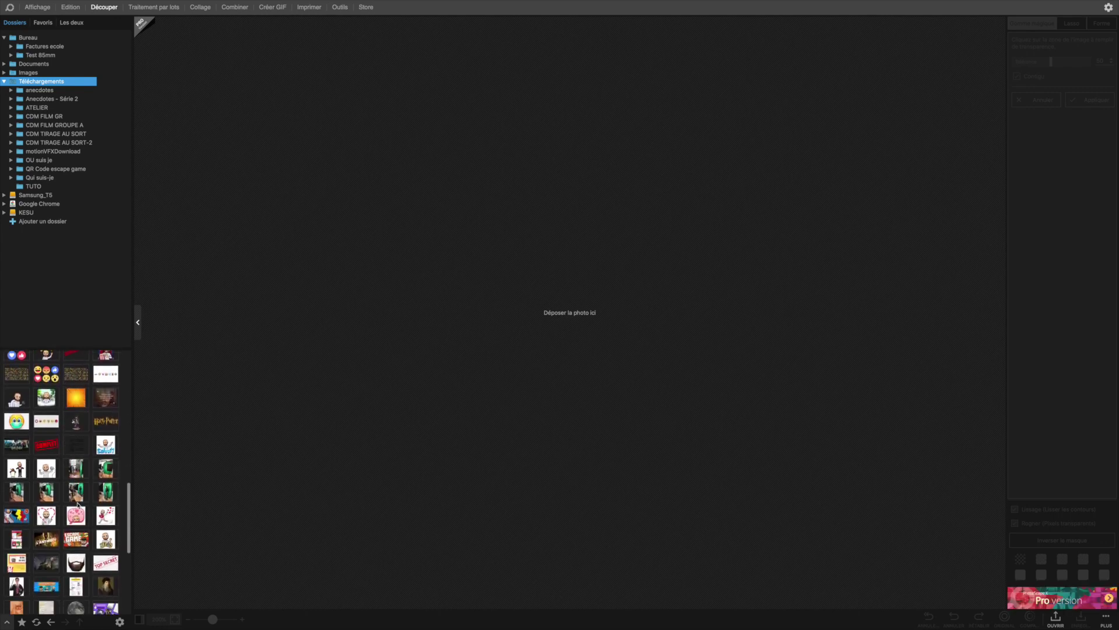
click(19, 452)
drag(20, 452, 552, 272)
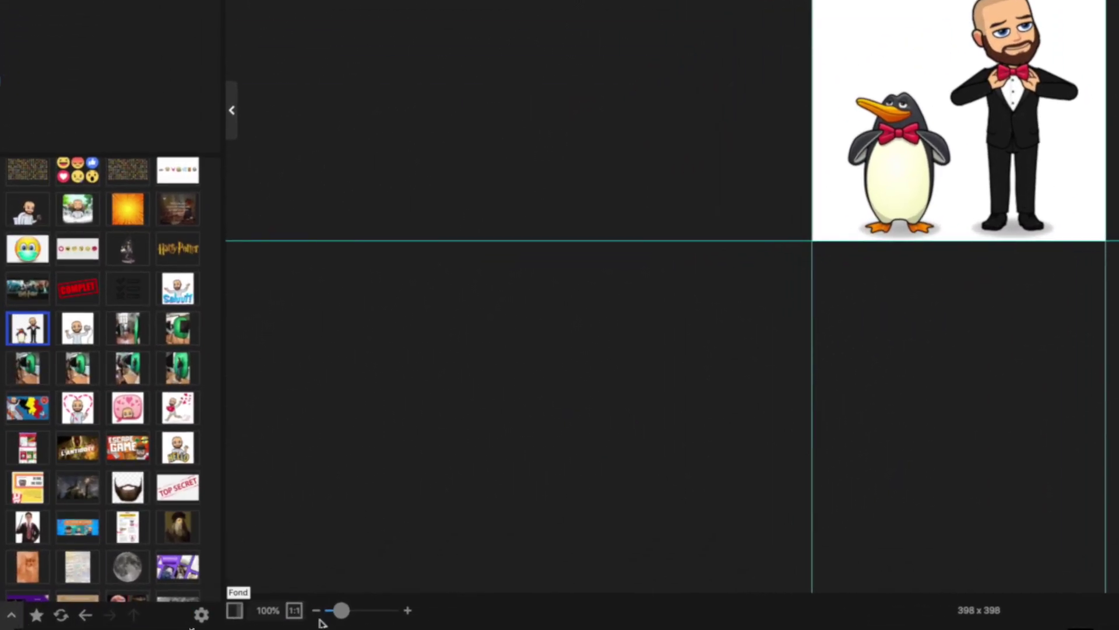
- Erase the white background, the gap between the man's legs and the ground shadows under both figures with the Gomme magique
drag(342, 611, 356, 612)
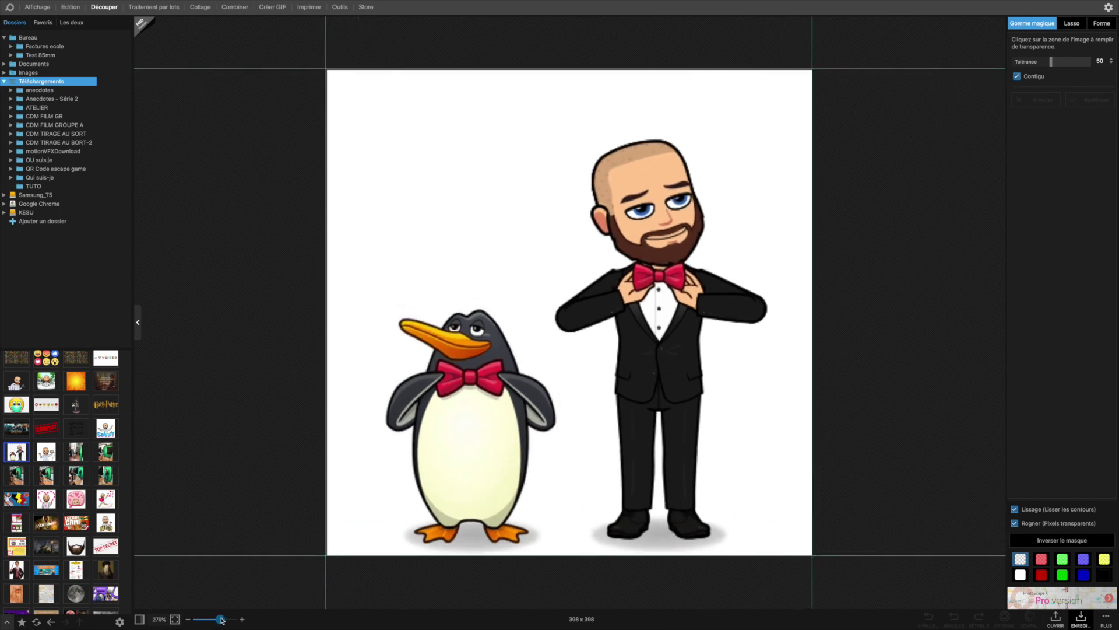
drag(222, 620, 220, 620)
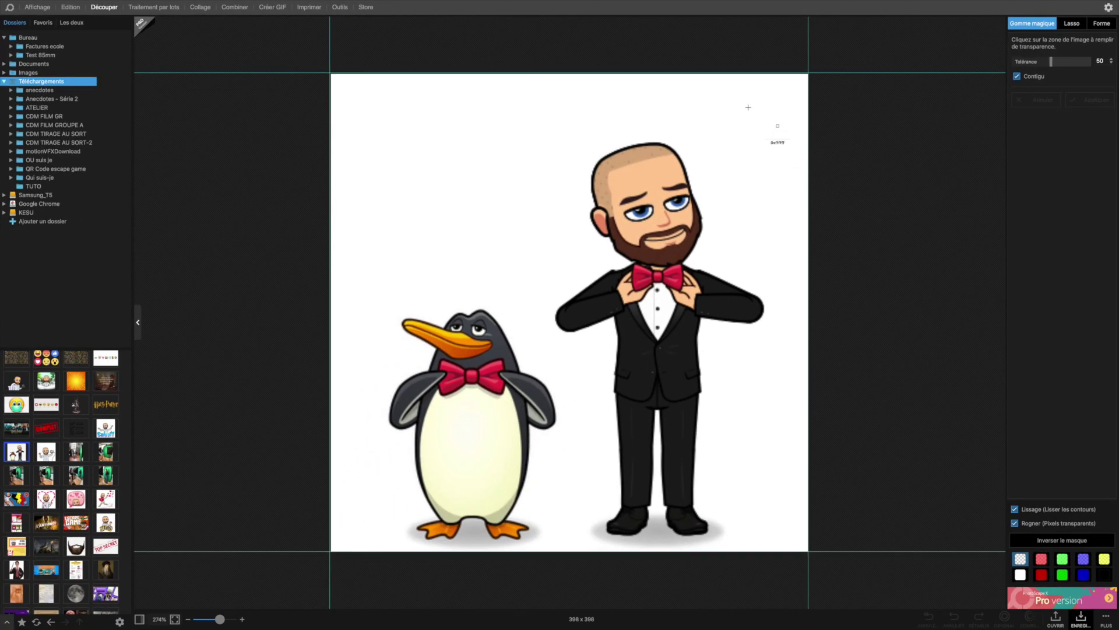
click(703, 98)
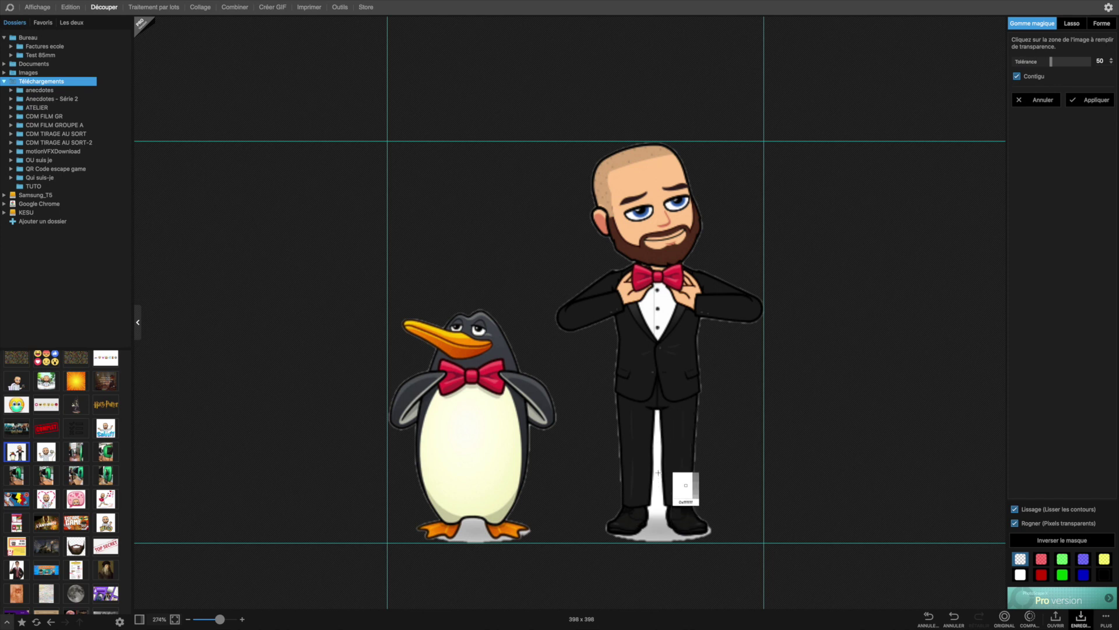
click(658, 450)
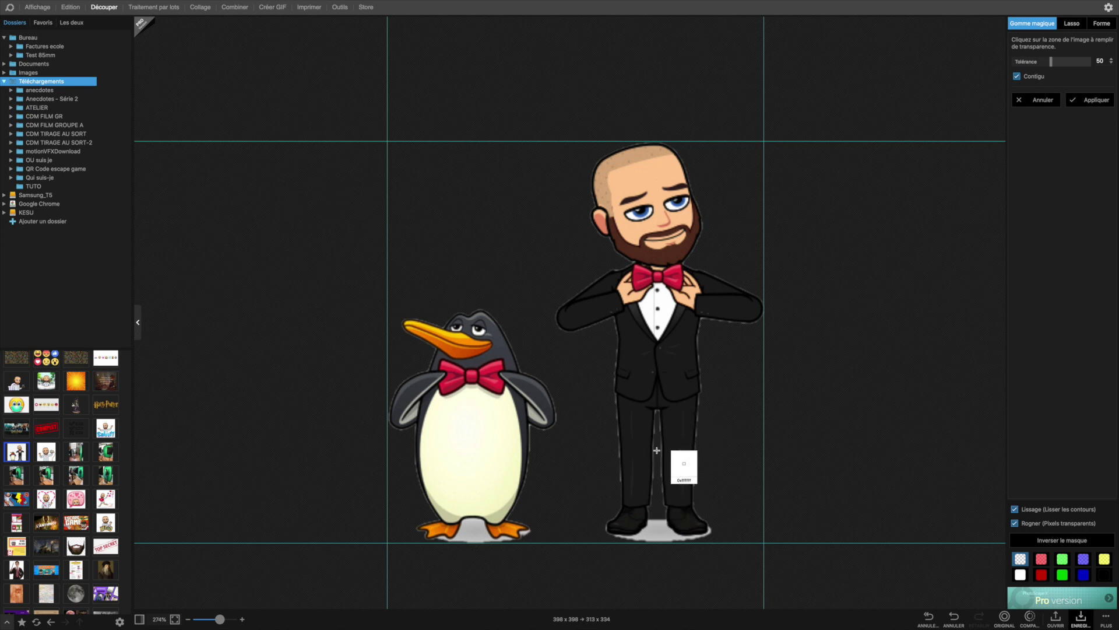
click(657, 530)
click(471, 534)
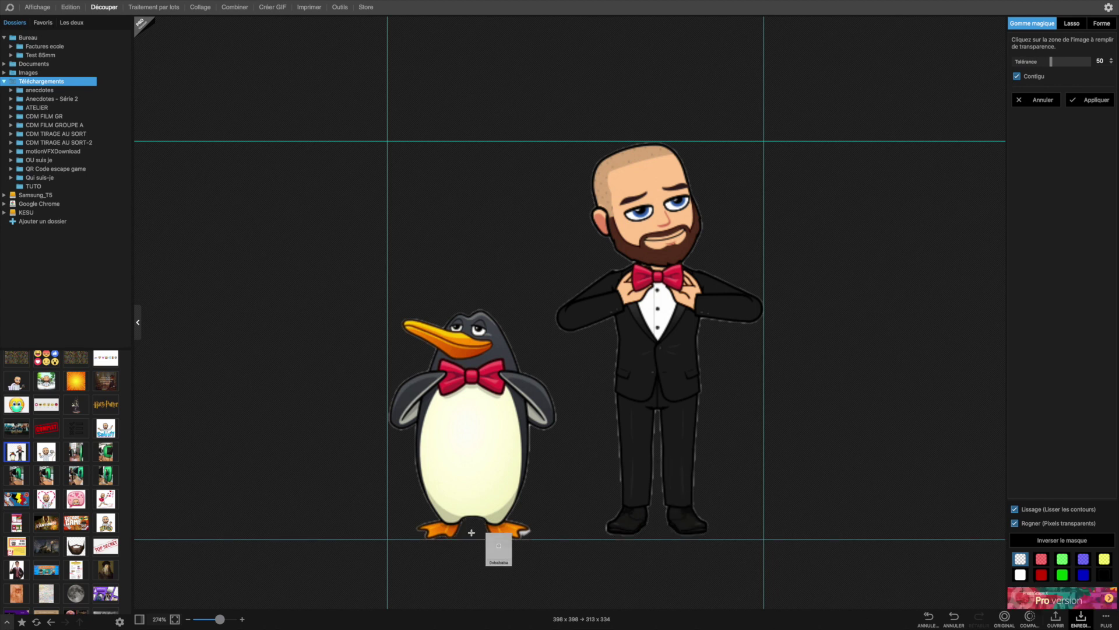
click(529, 534)
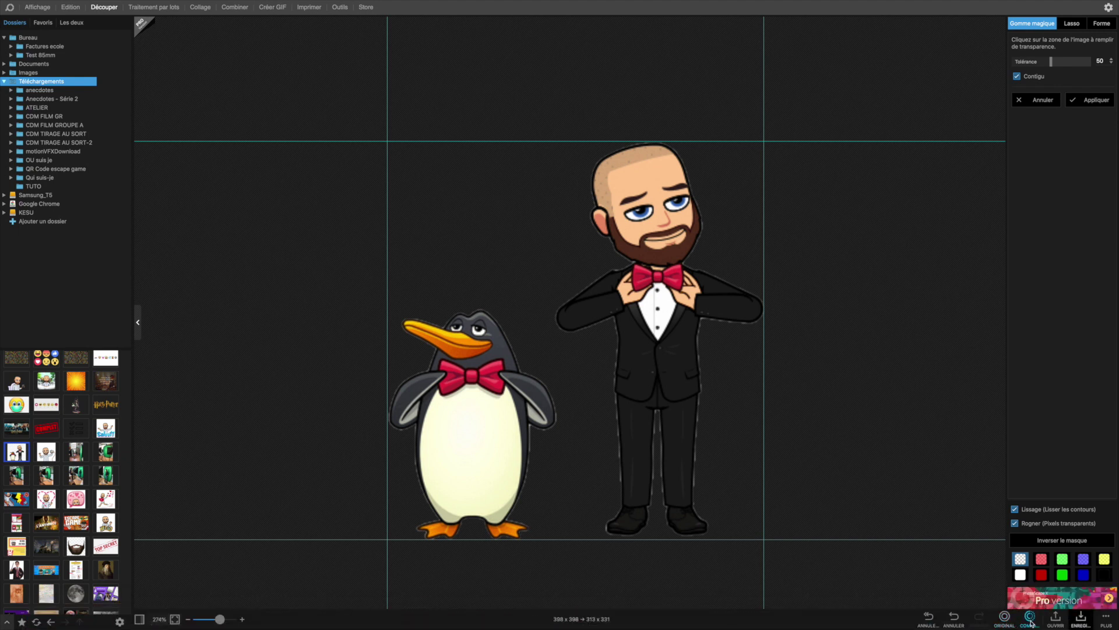
- Compare the man and penguin cutout with the original picture
click(1006, 619)
click(1008, 619)
click(1009, 620)
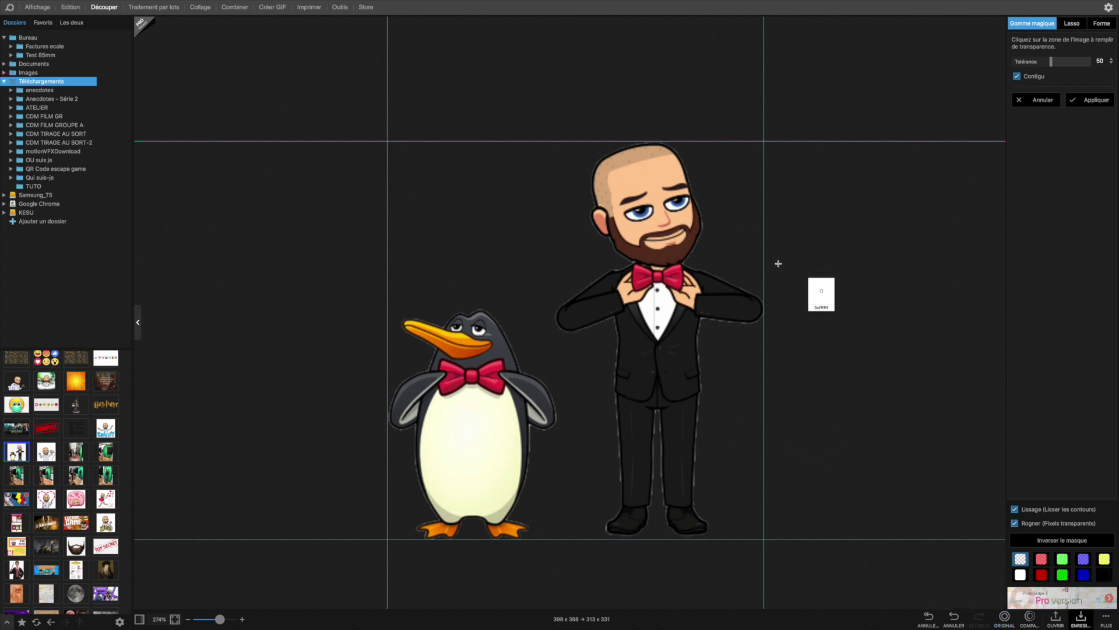
- Save the cutout as a PNG named "Demo détourage png" in the Téléchargements folder and dismiss the completion dialog
click(1081, 619)
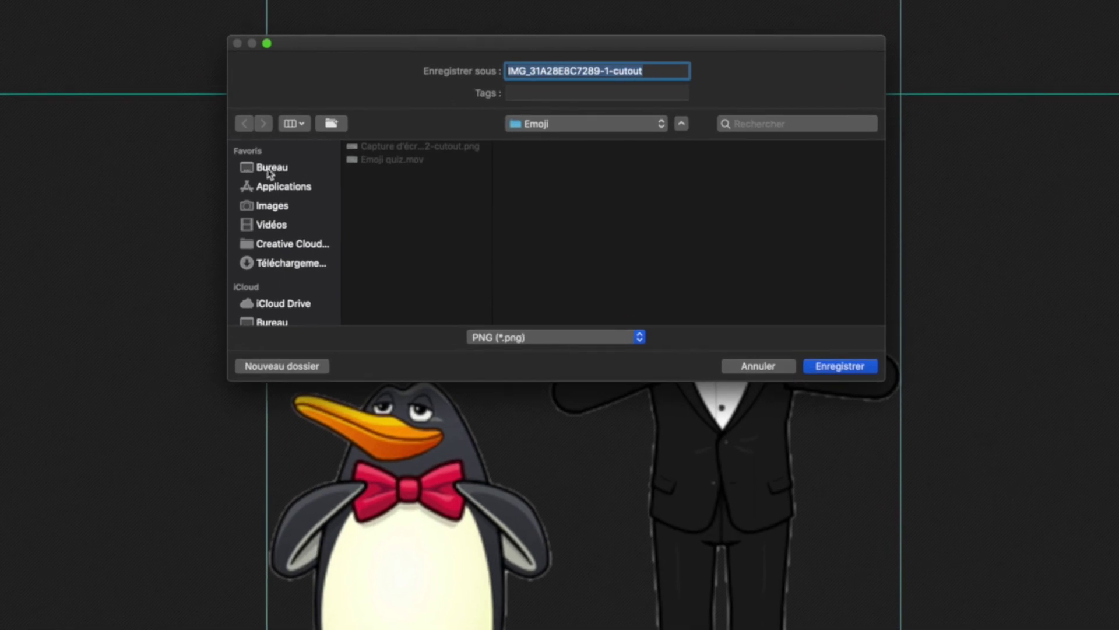
scroll(265, 175, down, 4)
scroll(286, 187, up, 2)
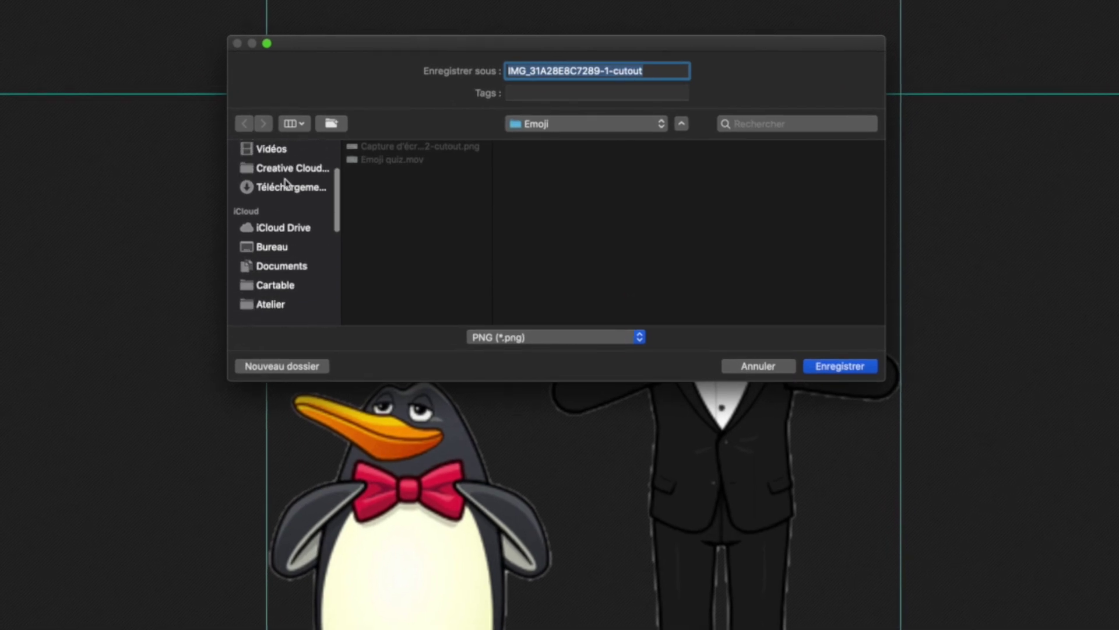
click(294, 188)
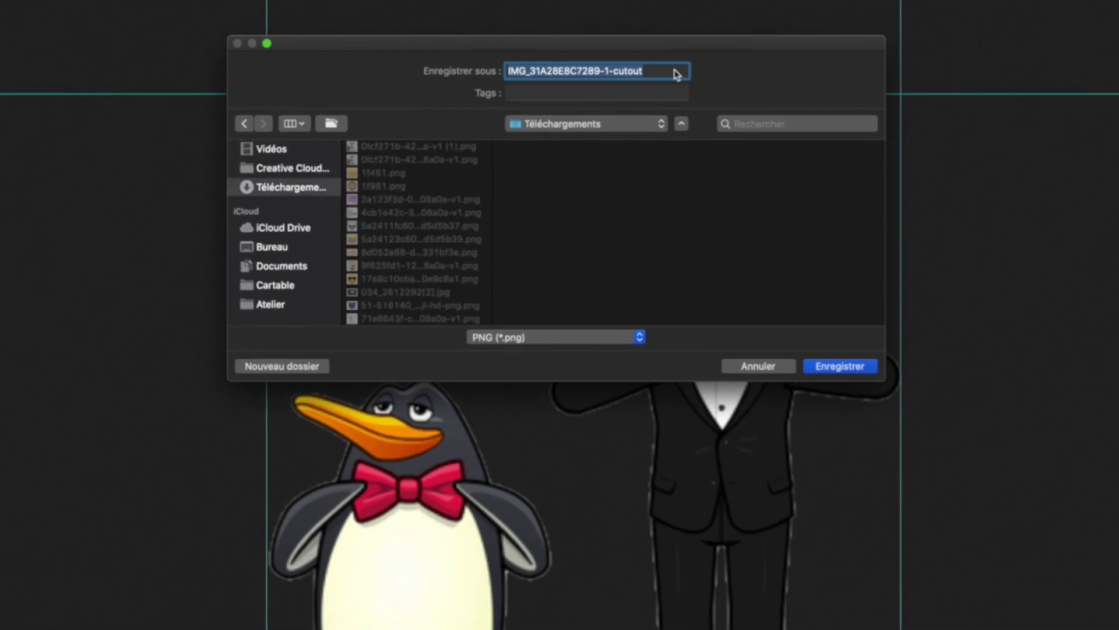
text(Demo)
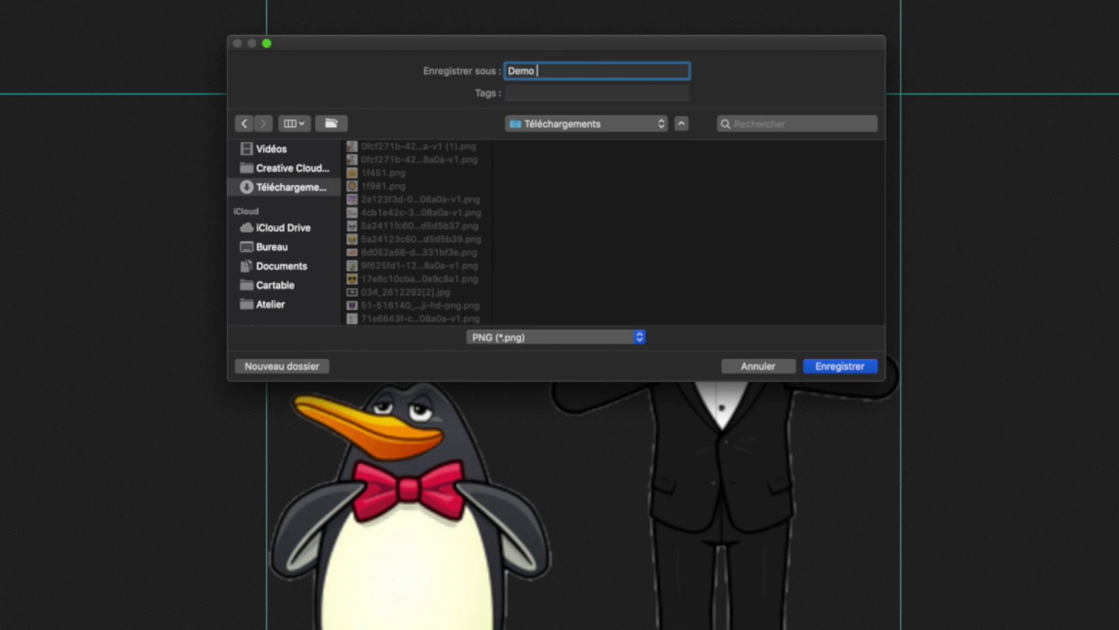
text( PNG)
click(840, 367)
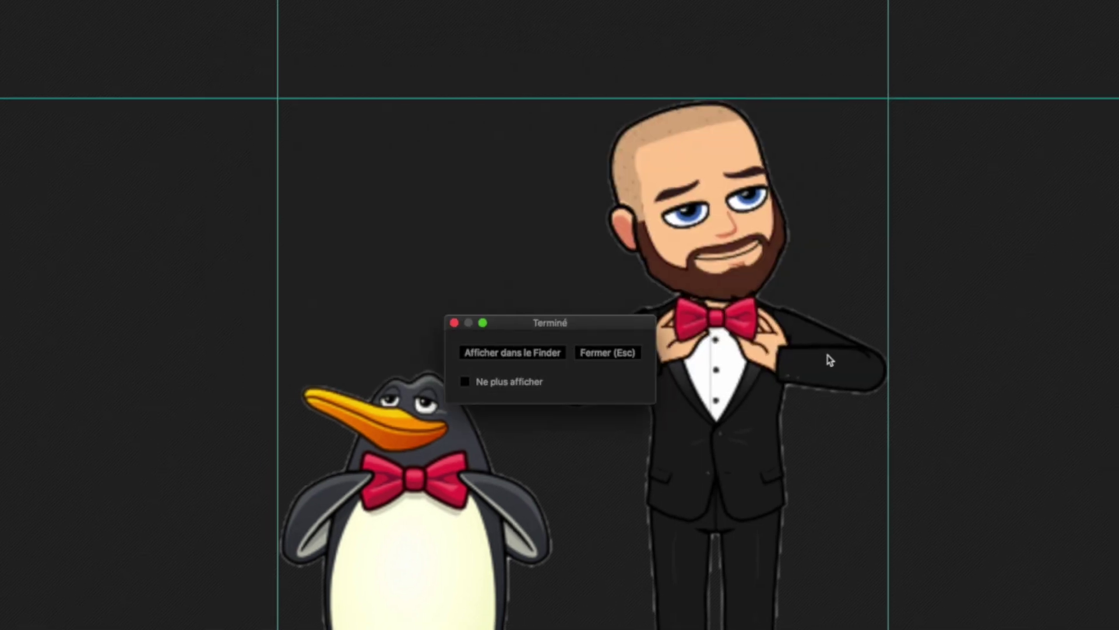
click(608, 354)
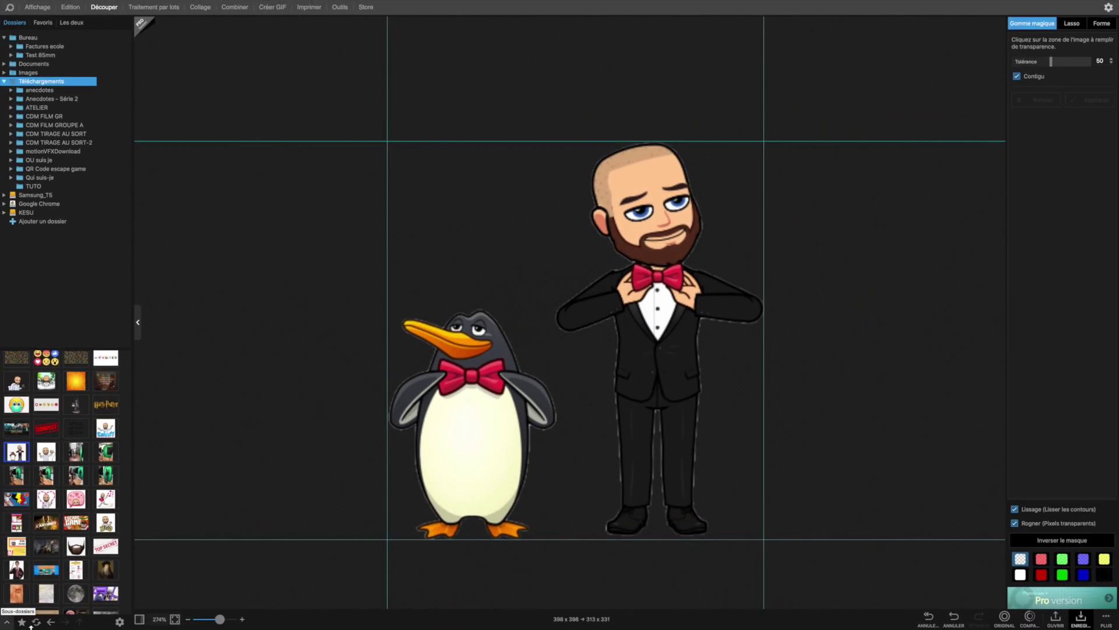
- Switch to Finder and preview the saved "Demo détourage png" cutout in the Téléchargements folder
mouse_move(36, 621)
click(33, 601)
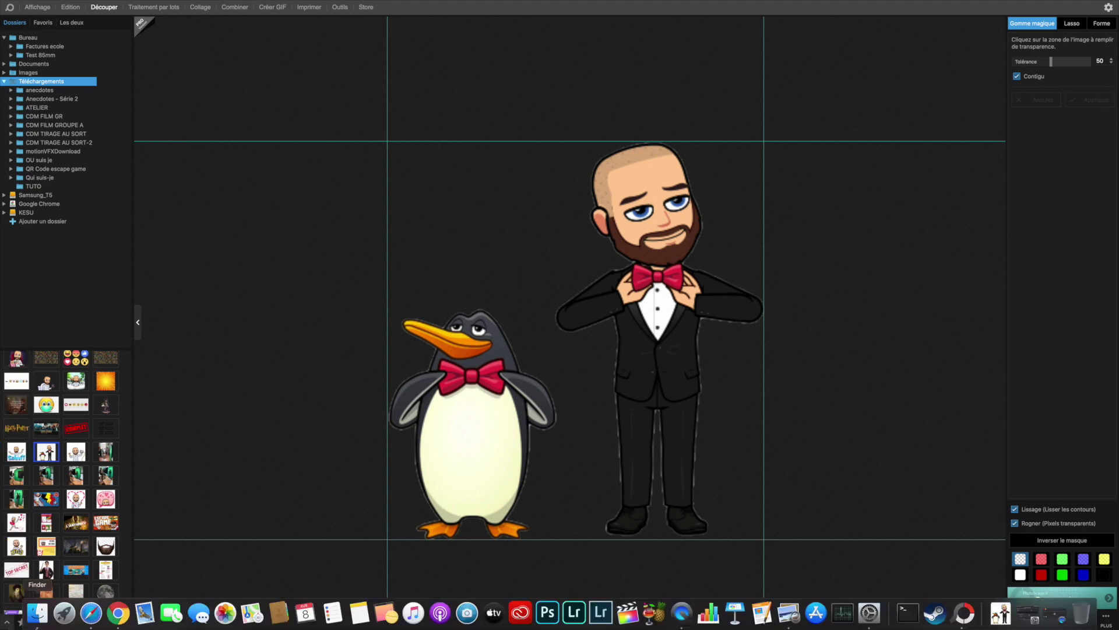
scroll(317, 150, up, 15)
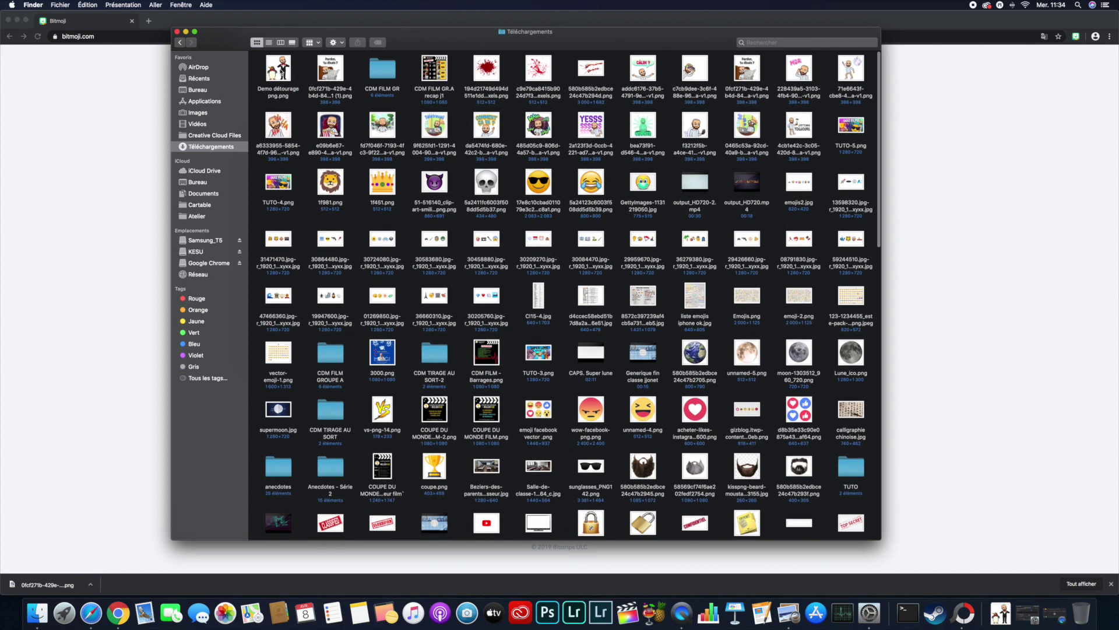
key(Right)
key(space)
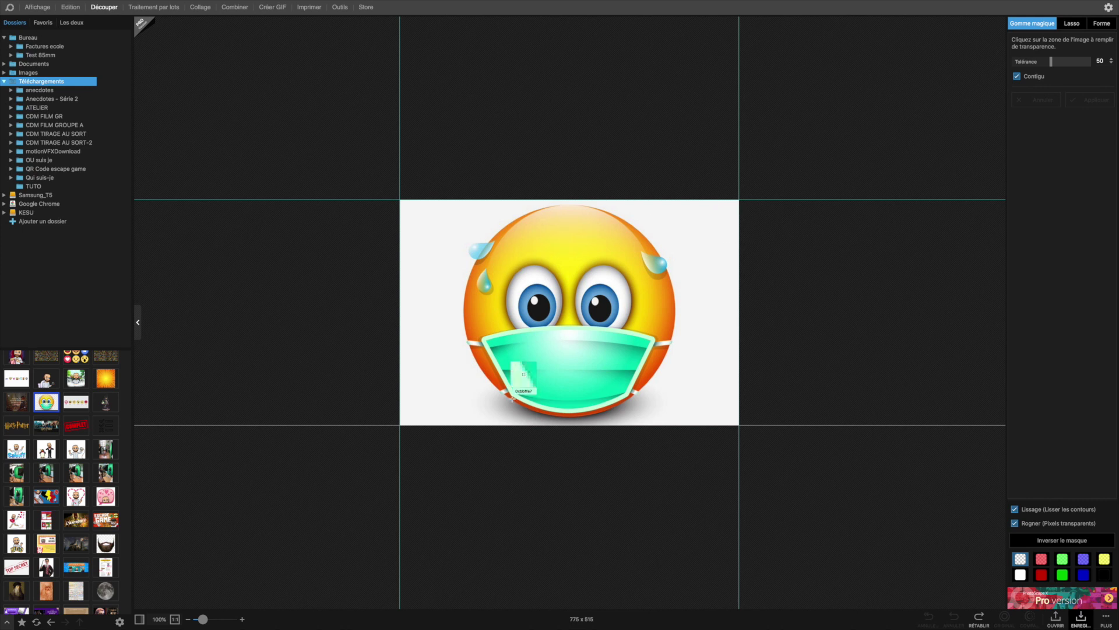
- Try to erase the light background around the masked emoji with the Gomme magique and undo it
click(727, 240)
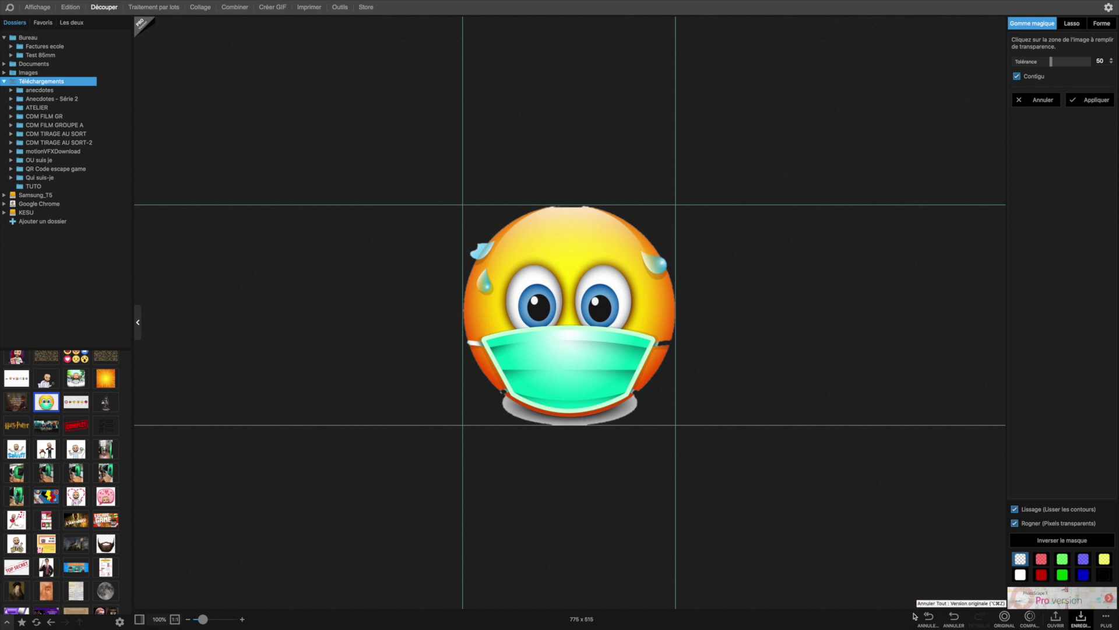
click(960, 618)
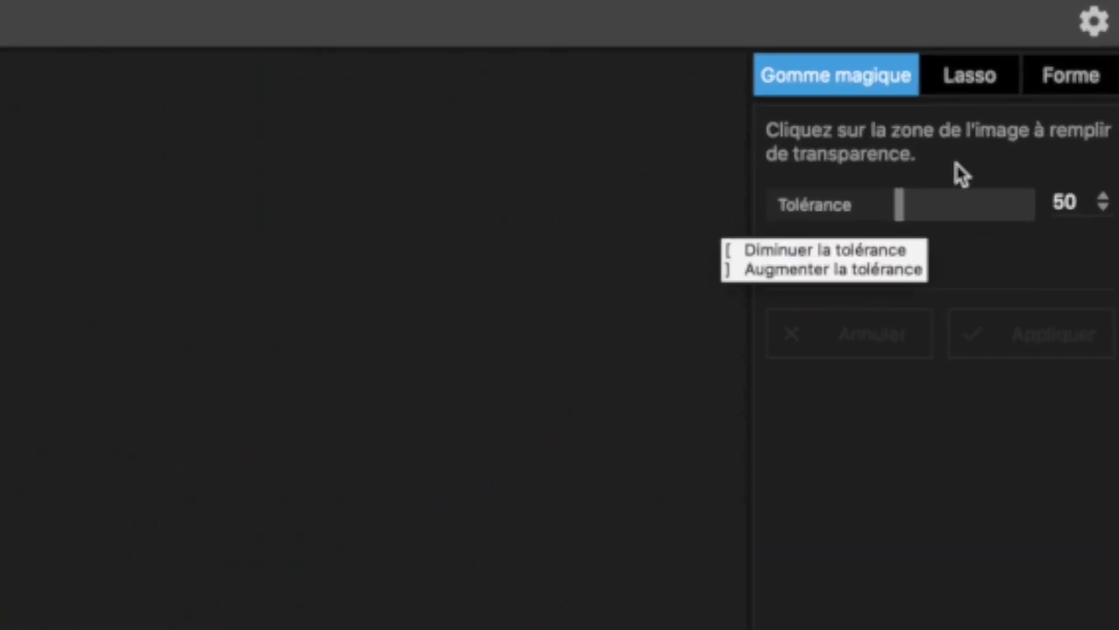
- With the Lasso, undo the first stray cut and remove the background along the emoji's upper-right edge in two sections, past the right sweat drop
click(942, 98)
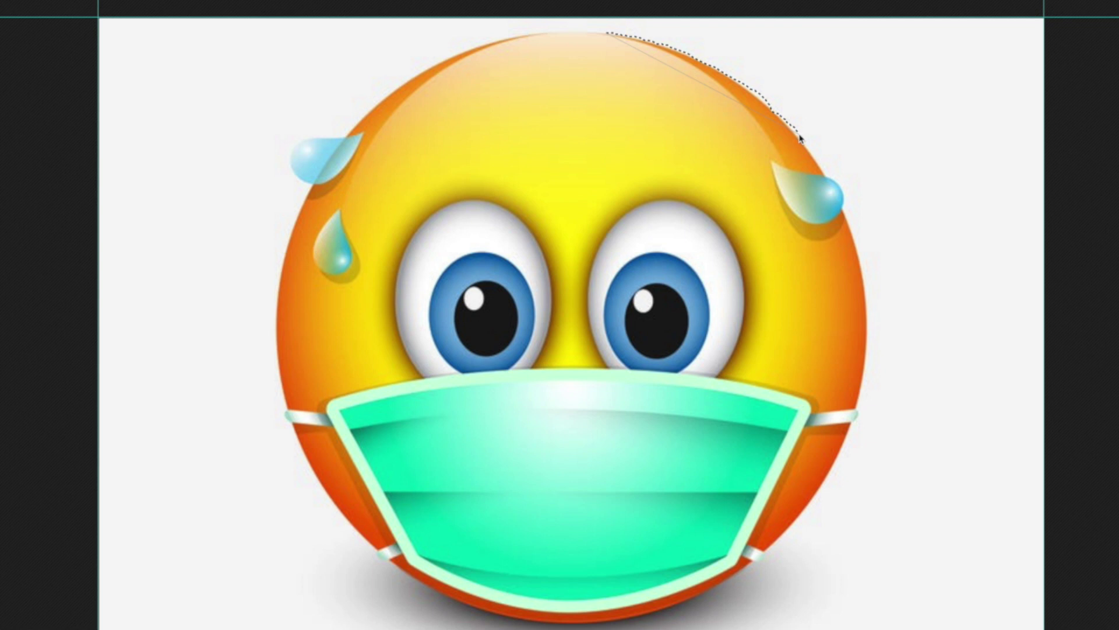
drag(800, 137, 800, 136)
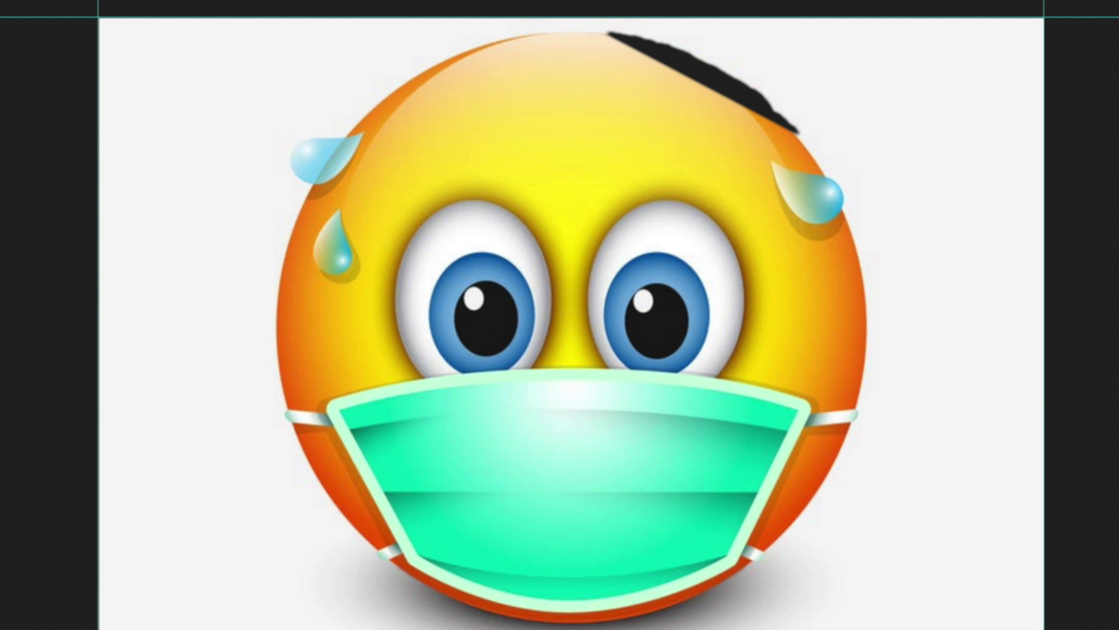
key(ctrl+z)
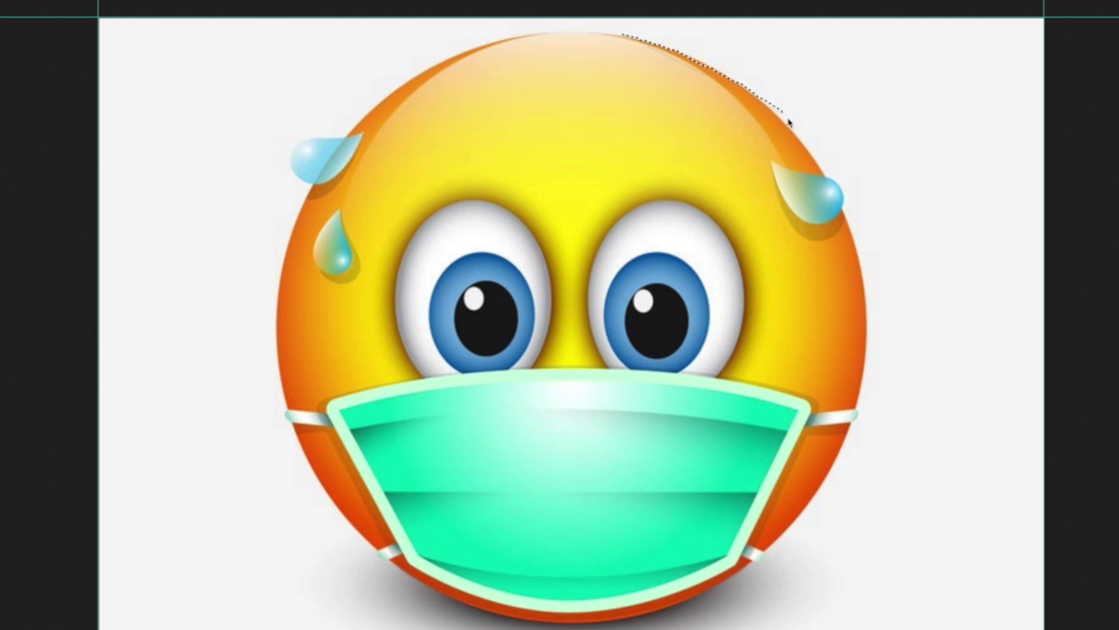
drag(832, 99, 848, 1)
key(alt+BackSpace)
key(ctrl+d)
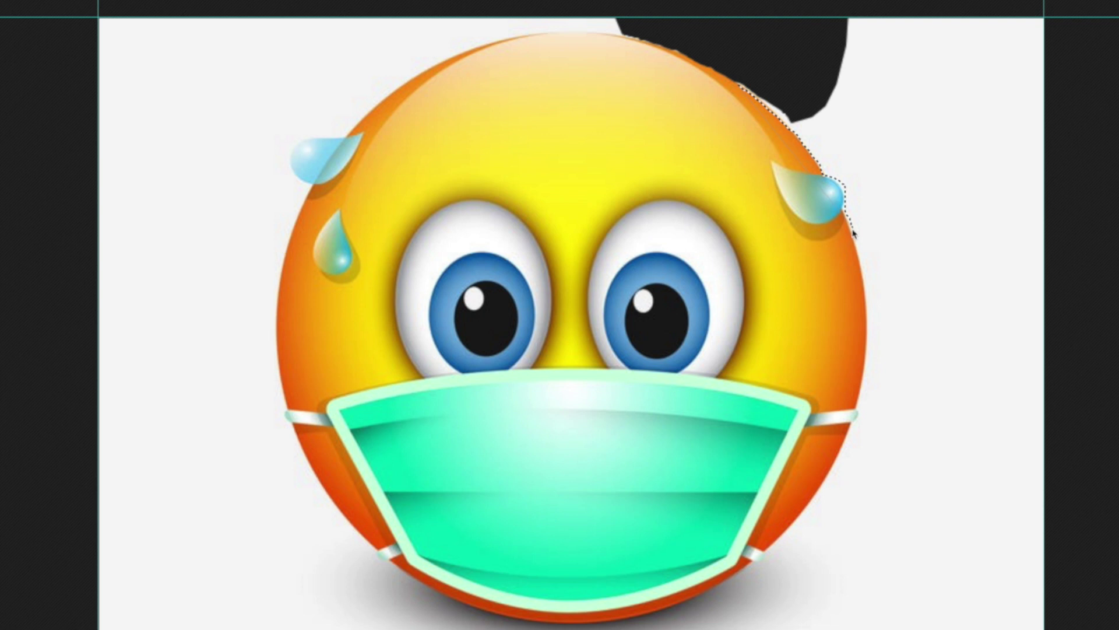
mouse_move(890, 236)
mouse_down()
mouse_move(999, 113)
mouse_move(758, 64)
mouse_move(743, 81)
mouse_up()
key(alt+BackSpace)
key(ctrl+d)
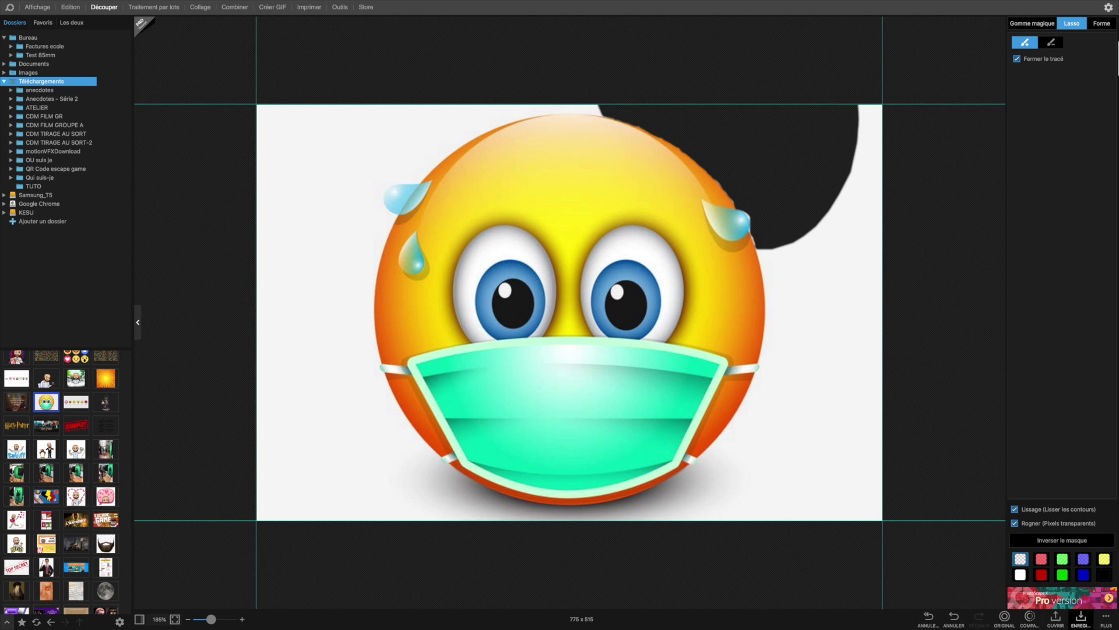
- Erase the outer background around the emoji with the Forme brush at thickness 60, along its right, left and lower sides
click(1103, 24)
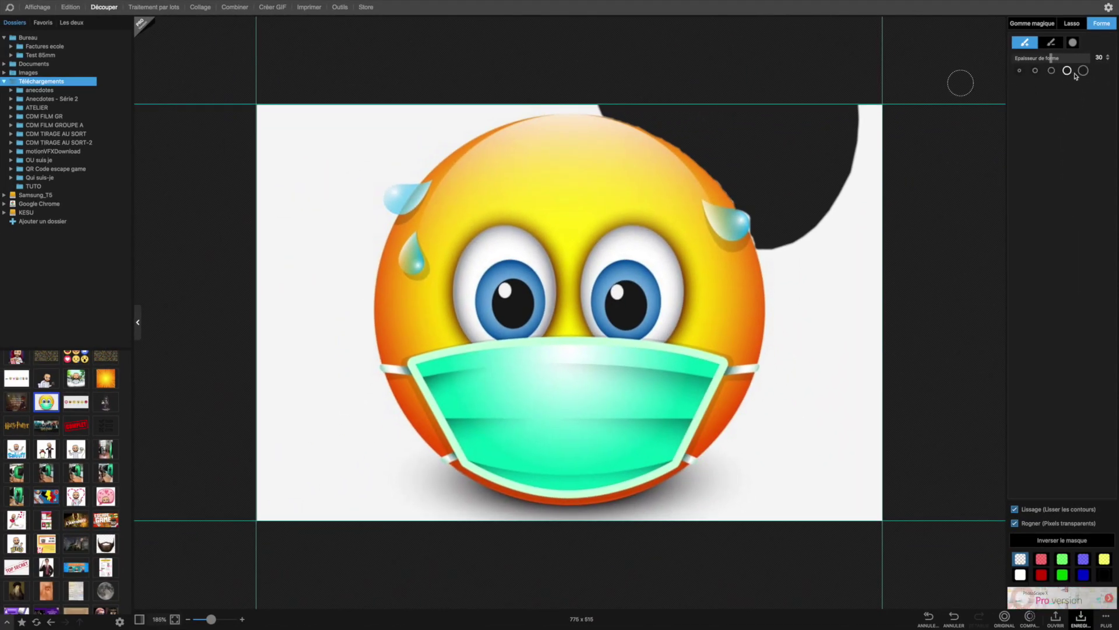
click(1083, 70)
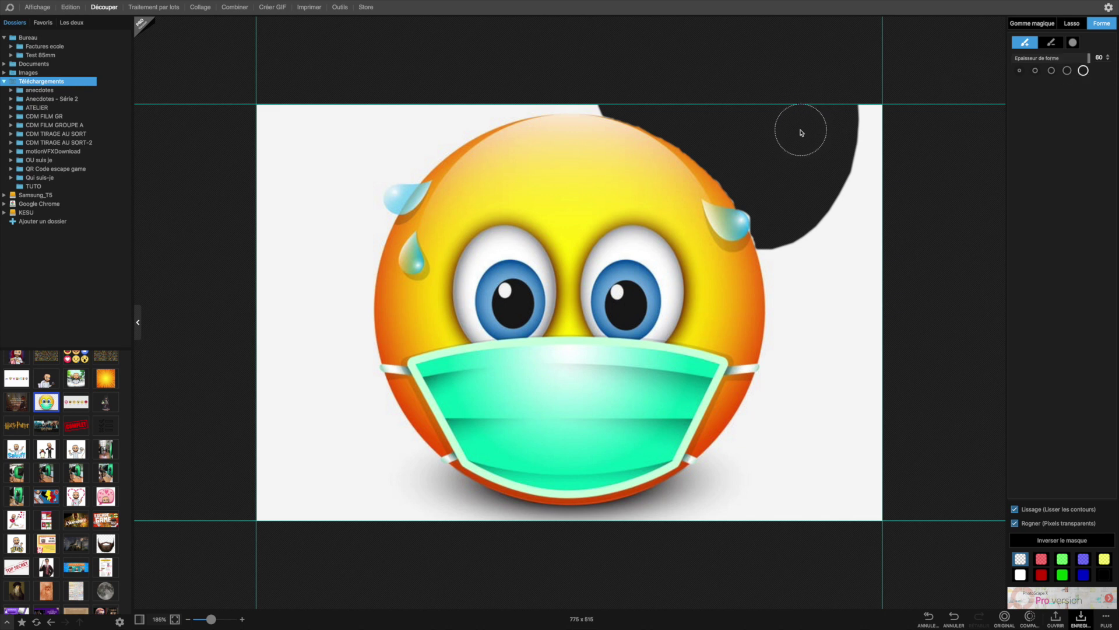
mouse_move(843, 115)
mouse_down()
mouse_move(869, 117)
mouse_move(899, 167)
mouse_move(884, 206)
mouse_move(819, 233)
mouse_move(817, 303)
mouse_move(761, 521)
mouse_move(783, 514)
mouse_move(855, 312)
mouse_move(868, 226)
mouse_move(862, 529)
mouse_move(868, 448)
mouse_move(827, 504)
mouse_move(793, 525)
mouse_move(718, 528)
mouse_move(791, 411)
mouse_move(816, 321)
mouse_move(812, 257)
mouse_up()
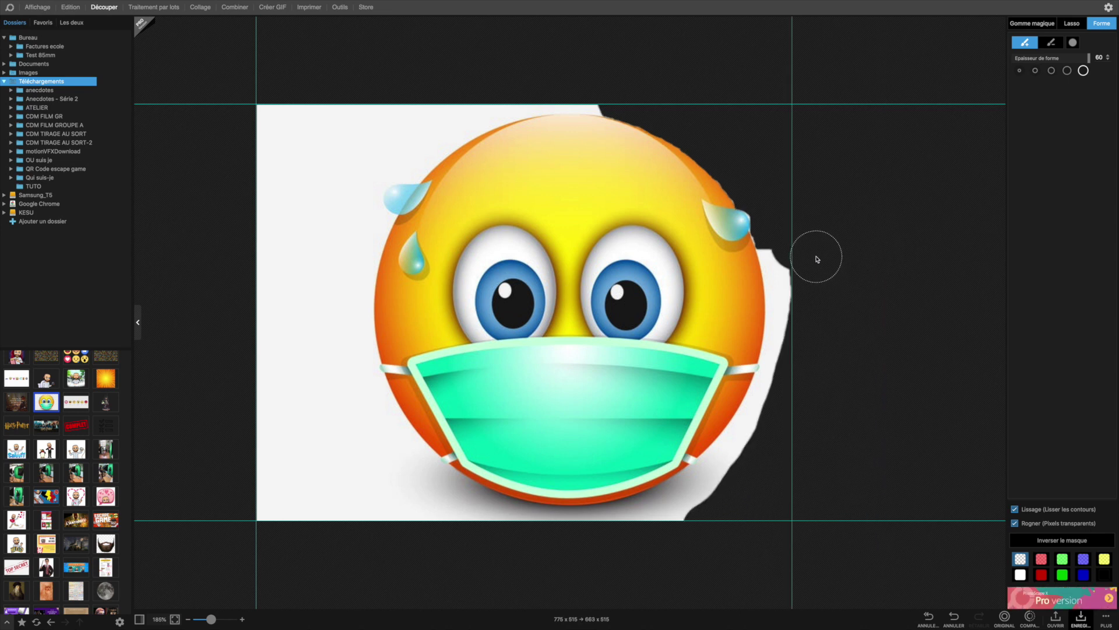
mouse_move(457, 84)
mouse_down()
mouse_move(254, 131)
mouse_move(252, 172)
mouse_move(425, 95)
mouse_move(484, 89)
mouse_move(351, 154)
mouse_move(246, 273)
mouse_move(346, 183)
mouse_move(272, 286)
mouse_move(244, 367)
mouse_move(287, 320)
mouse_move(343, 209)
mouse_move(294, 331)
mouse_move(260, 521)
mouse_move(274, 535)
mouse_move(317, 383)
mouse_move(337, 238)
mouse_move(332, 535)
mouse_move(344, 521)
mouse_move(345, 384)
mouse_move(405, 518)
mouse_move(434, 544)
mouse_move(380, 502)
mouse_move(489, 535)
mouse_move(582, 547)
mouse_move(672, 535)
mouse_move(740, 497)
mouse_up()
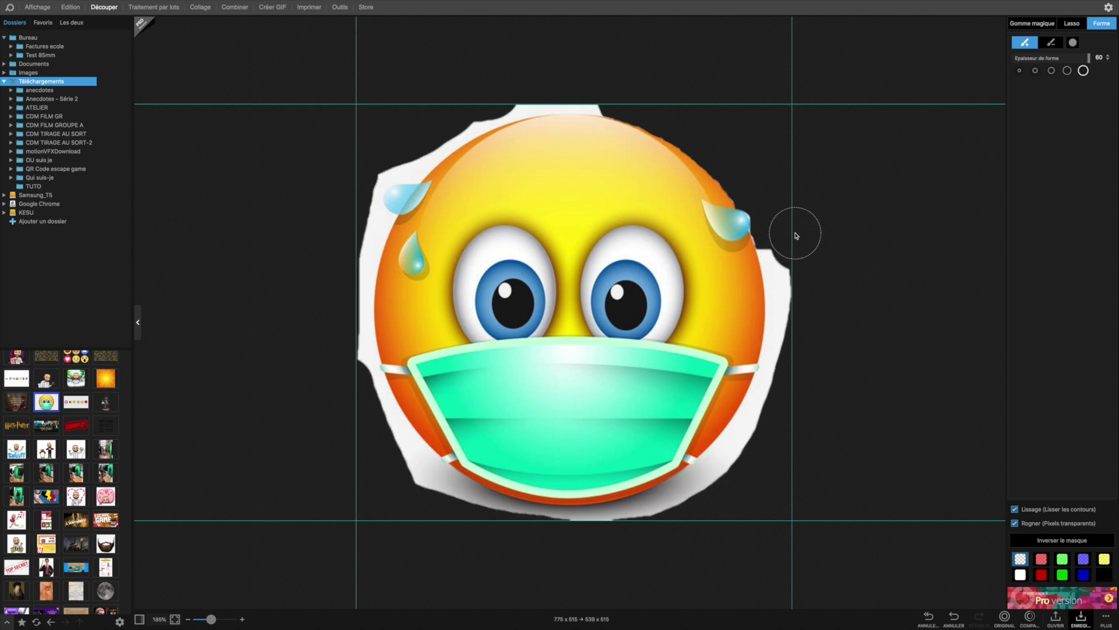
- Set the Forme brush thickness to 30 and erase the remaining background close to the emoji's right edge
click(1052, 70)
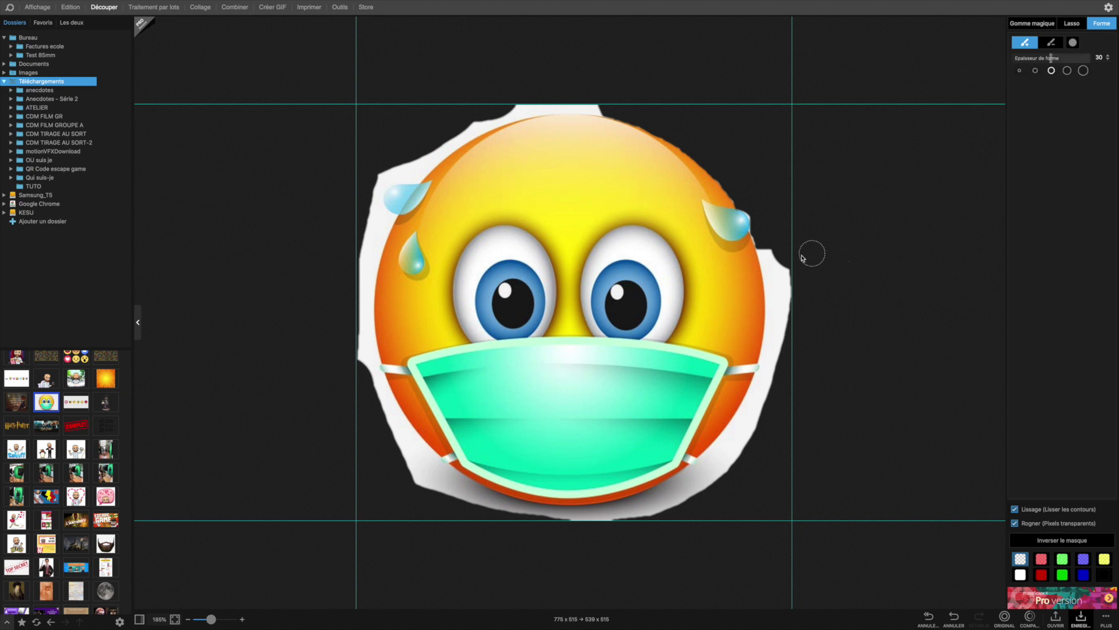
mouse_move(772, 236)
mouse_down()
mouse_move(778, 309)
mouse_move(787, 271)
mouse_move(777, 329)
mouse_up()
drag(882, 357, 875, 418)
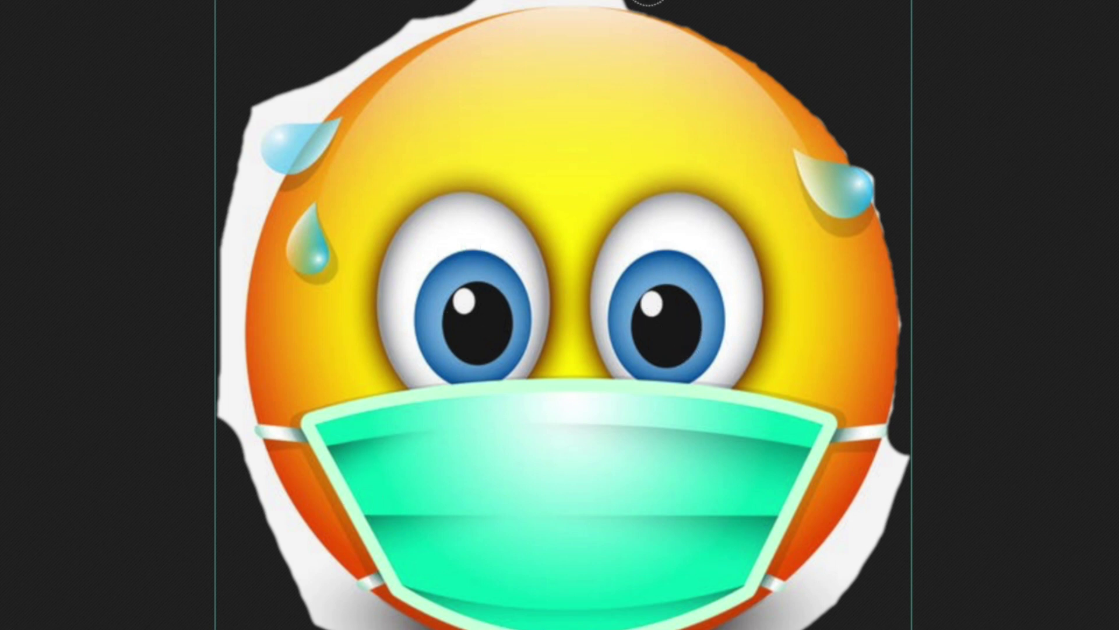
- Erase across the top of the emoji, cutting into its head, and paint the removed area back with the Restaurer brush
mouse_move(519, 2)
mouse_down()
mouse_move(434, 5)
mouse_move(309, 82)
mouse_move(412, 19)
mouse_move(476, 1)
mouse_move(592, 2)
mouse_move(704, 23)
mouse_move(750, 48)
mouse_move(840, 133)
mouse_move(693, 24)
mouse_move(520, 18)
mouse_move(390, 35)
mouse_move(245, 93)
mouse_up()
mouse_move(861, 26)
mouse_down()
mouse_move(478, 51)
mouse_move(279, 86)
mouse_move(358, 80)
mouse_up()
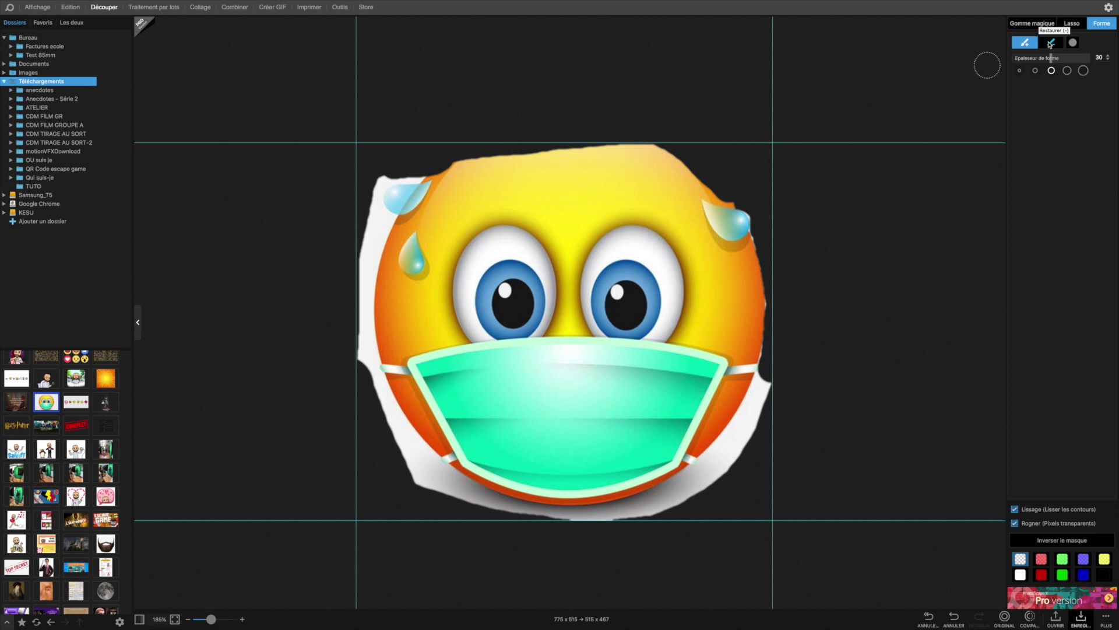
click(1050, 43)
mouse_move(648, 157)
mouse_down()
mouse_move(561, 146)
mouse_move(442, 180)
mouse_move(492, 143)
mouse_move(545, 131)
mouse_up()
mouse_move(609, 134)
mouse_down()
mouse_move(654, 144)
mouse_move(711, 196)
mouse_move(651, 142)
mouse_move(514, 132)
mouse_move(631, 140)
mouse_move(725, 205)
mouse_move(716, 188)
mouse_move(596, 128)
mouse_move(466, 148)
mouse_move(425, 169)
mouse_up()
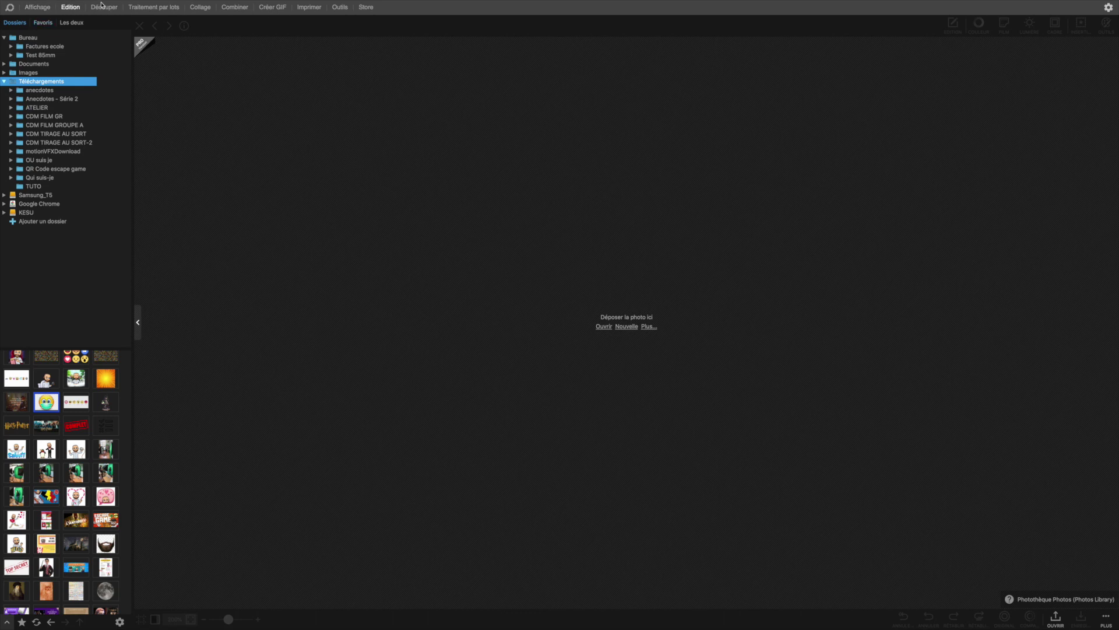
mouse_move(266, 4)
click(269, 8)
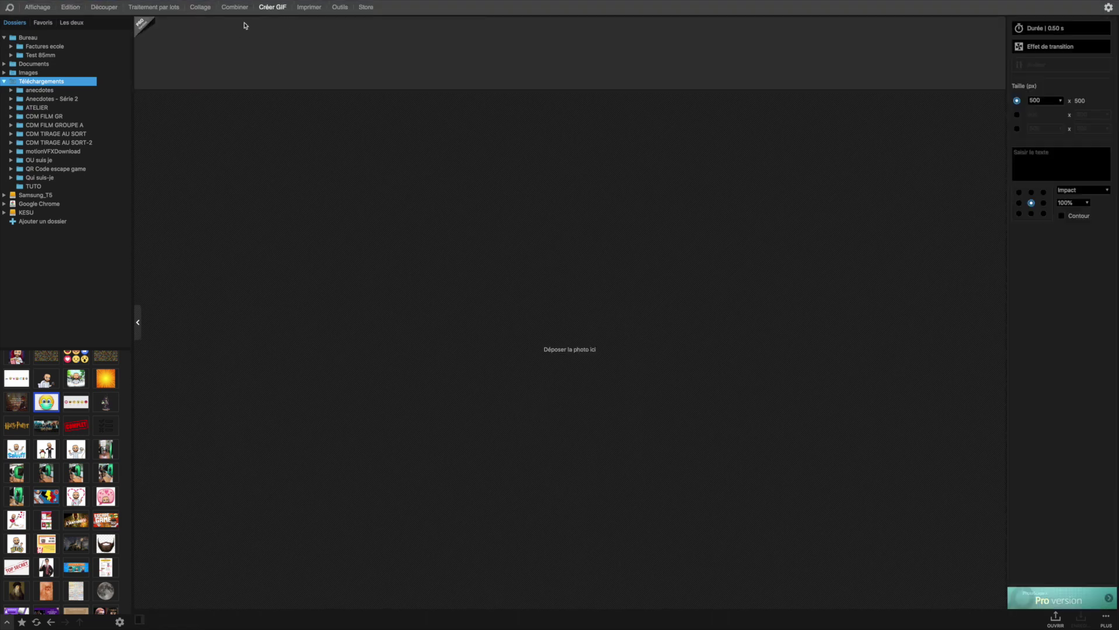
click(100, 8)
- Open the first Téléchargements image, the "Pardon, tu disais ?" cartoon, in Edition mode and enlarge it to 247%
click(71, 7)
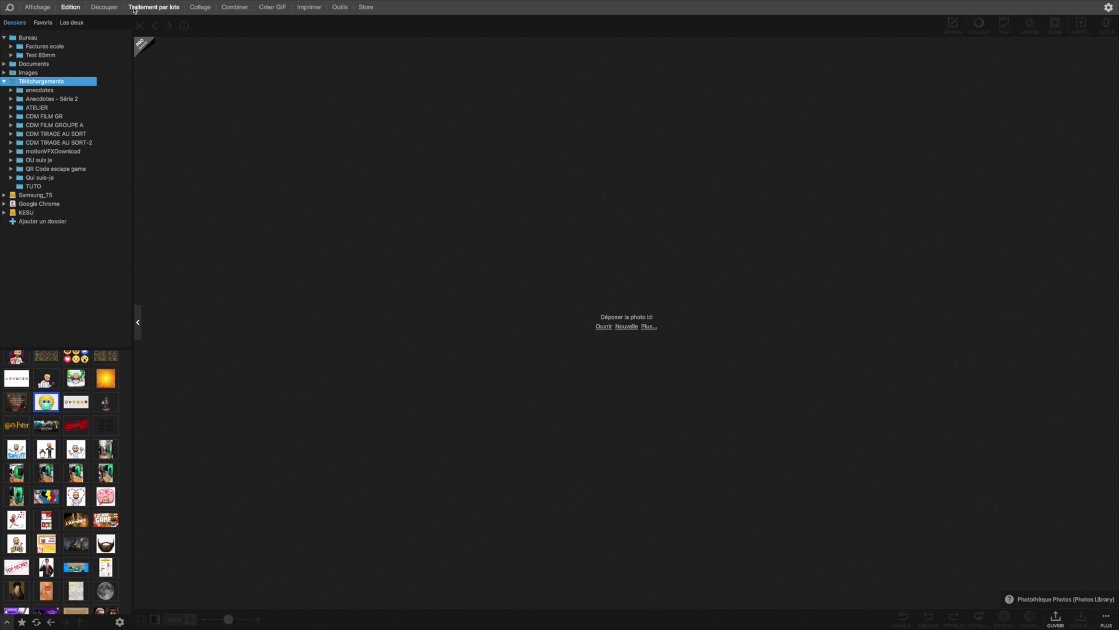
scroll(65, 408, up, 10)
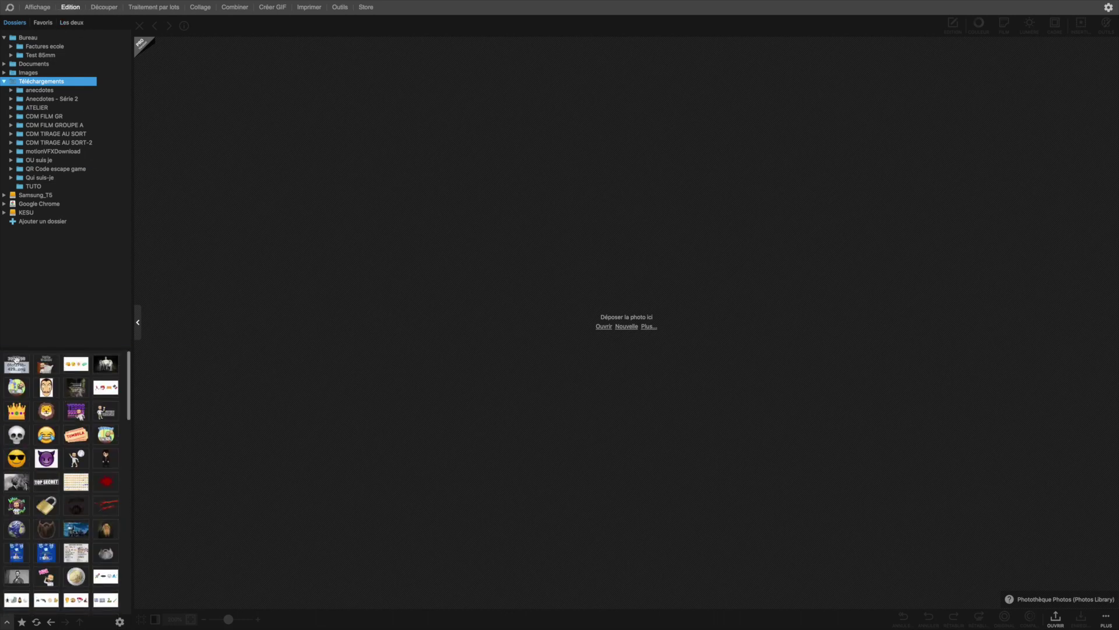
drag(33, 366, 14, 363)
click(14, 362)
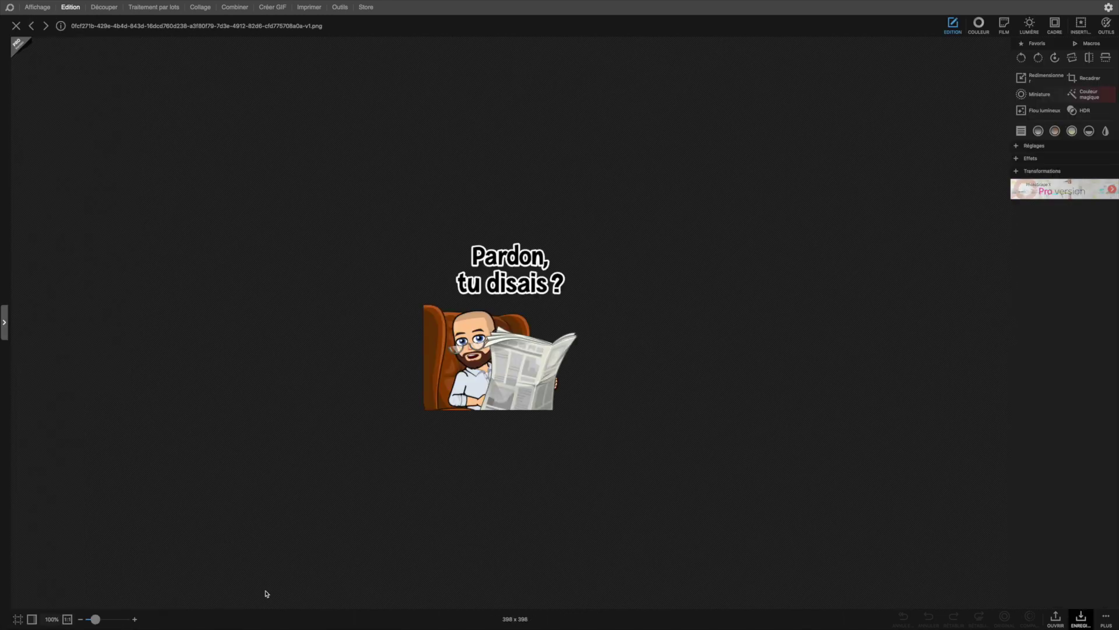
drag(95, 619, 112, 621)
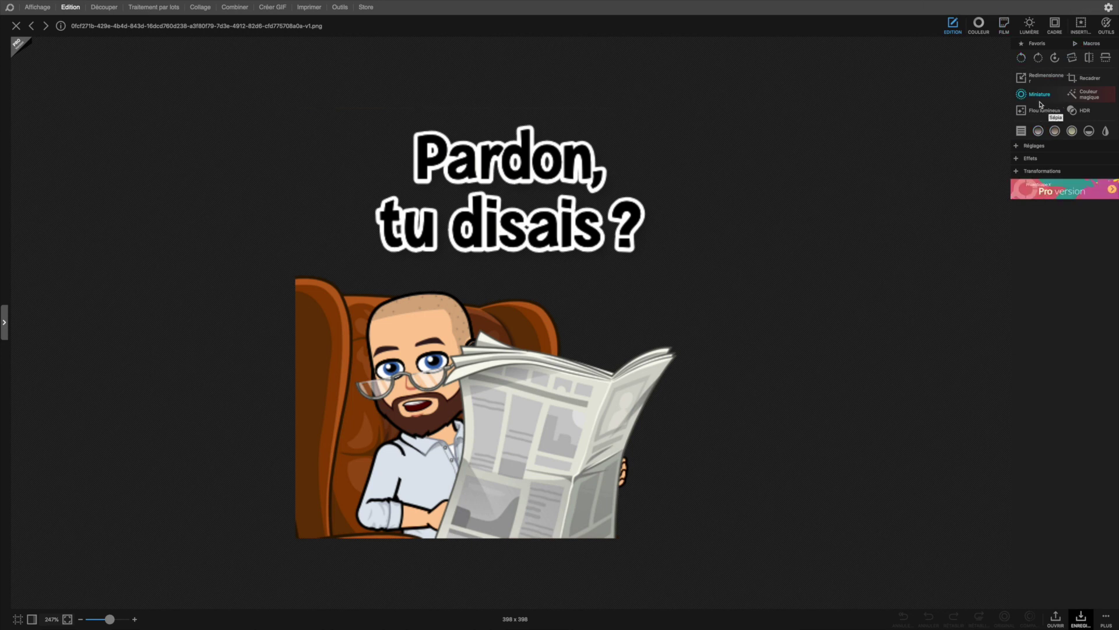
- Preview Couleur magique on the cartoon and examine the Film, Bichromie, Incrustations, Photos anciennes and Saleté et rayures effects without applying any
click(1089, 95)
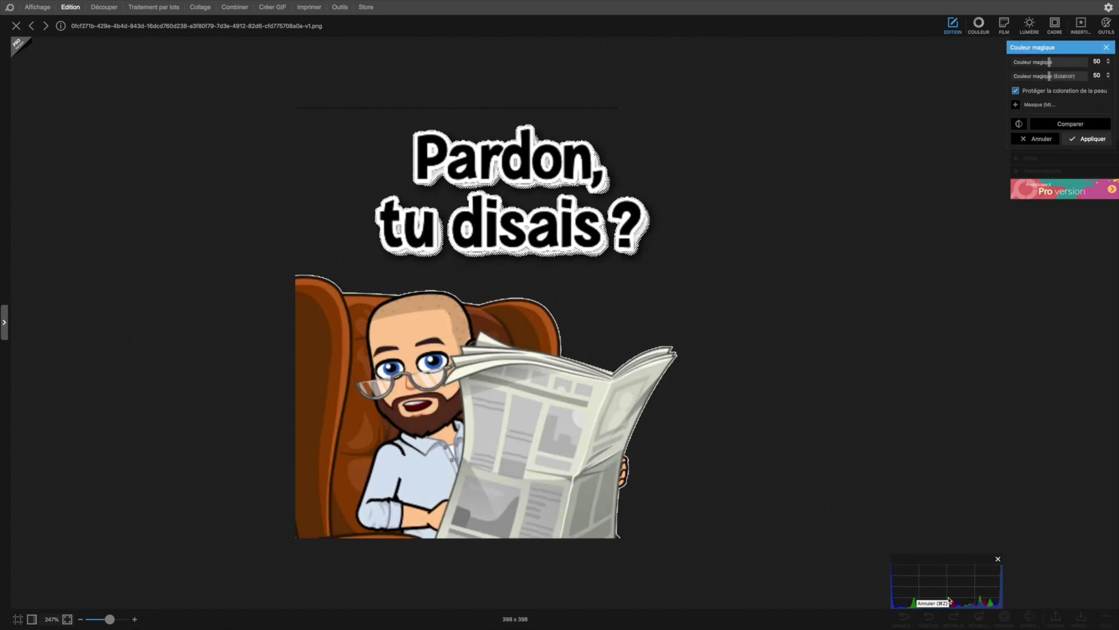
click(998, 25)
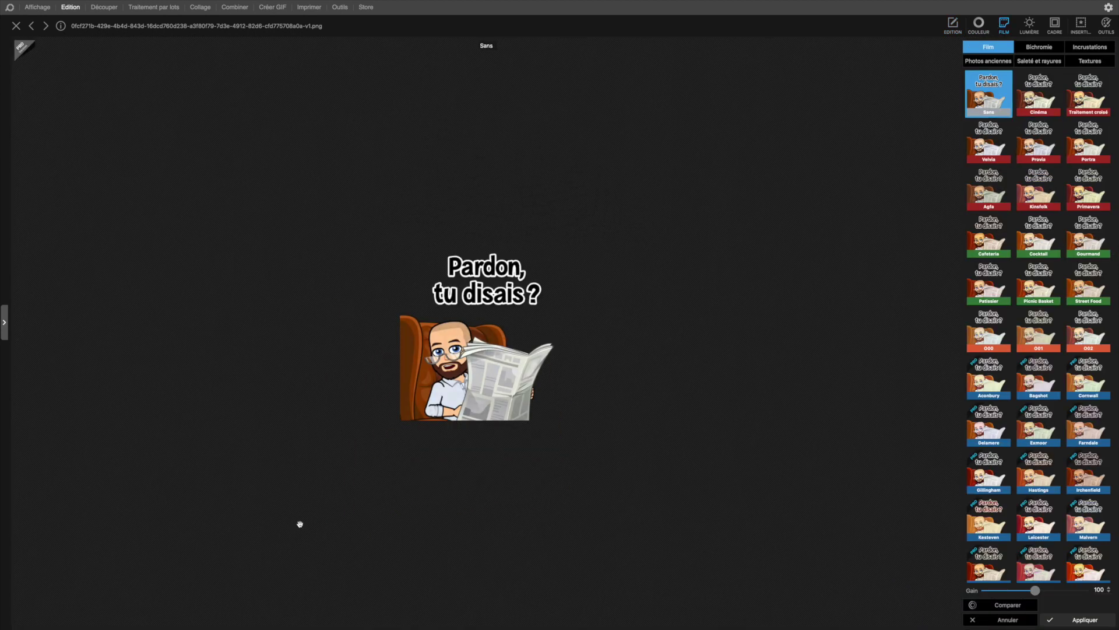
scroll(1046, 338, down, 1)
scroll(1045, 338, down, 1)
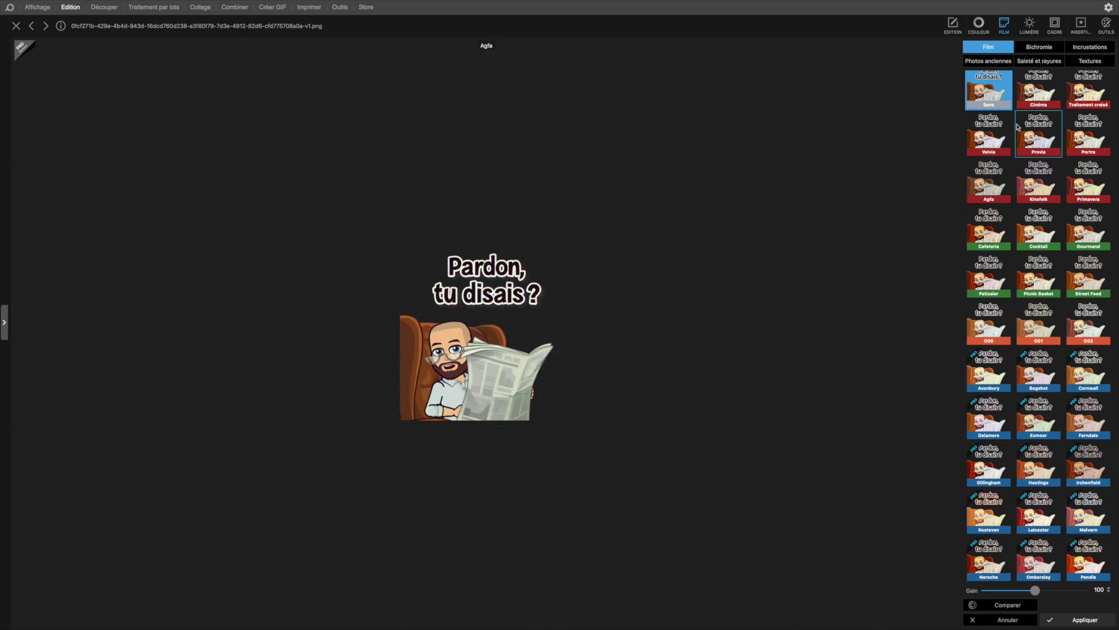
scroll(1059, 94, up, 1)
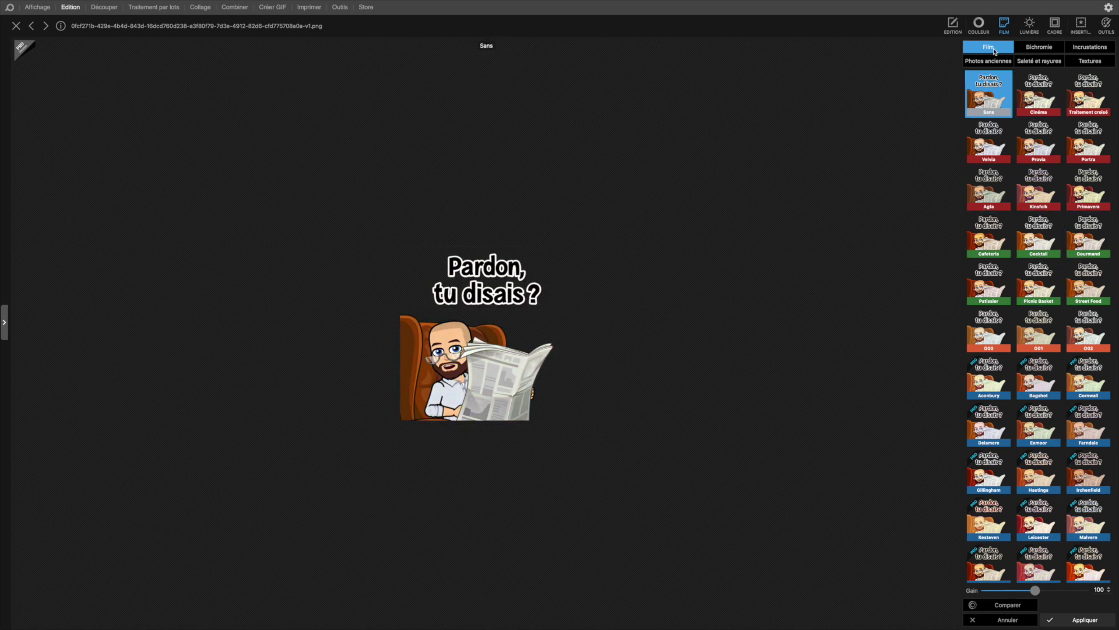
click(1030, 51)
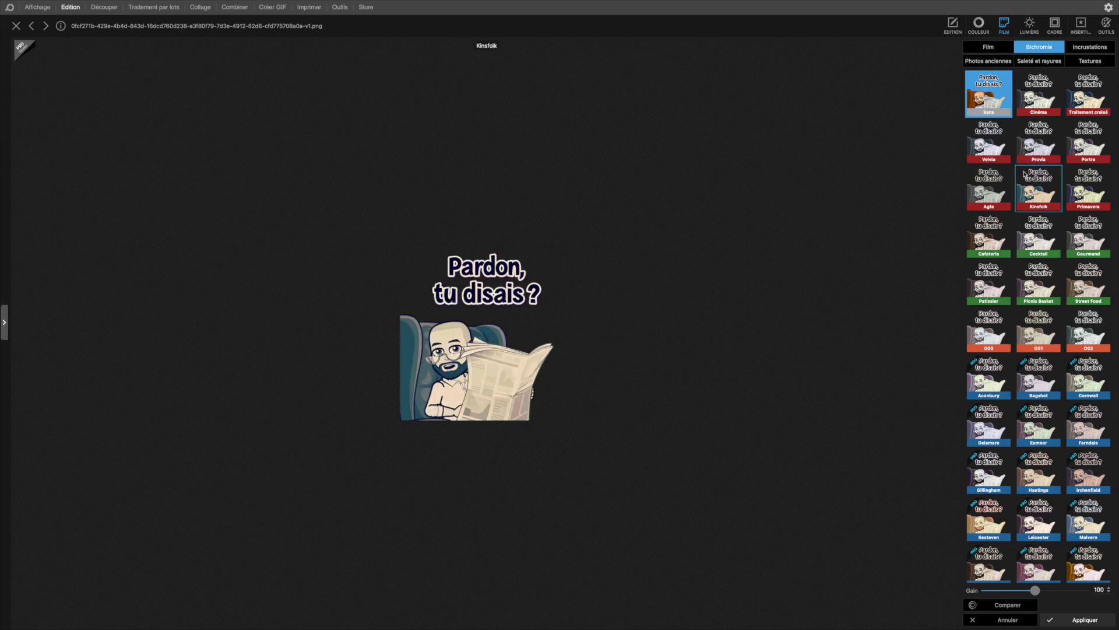
click(1069, 51)
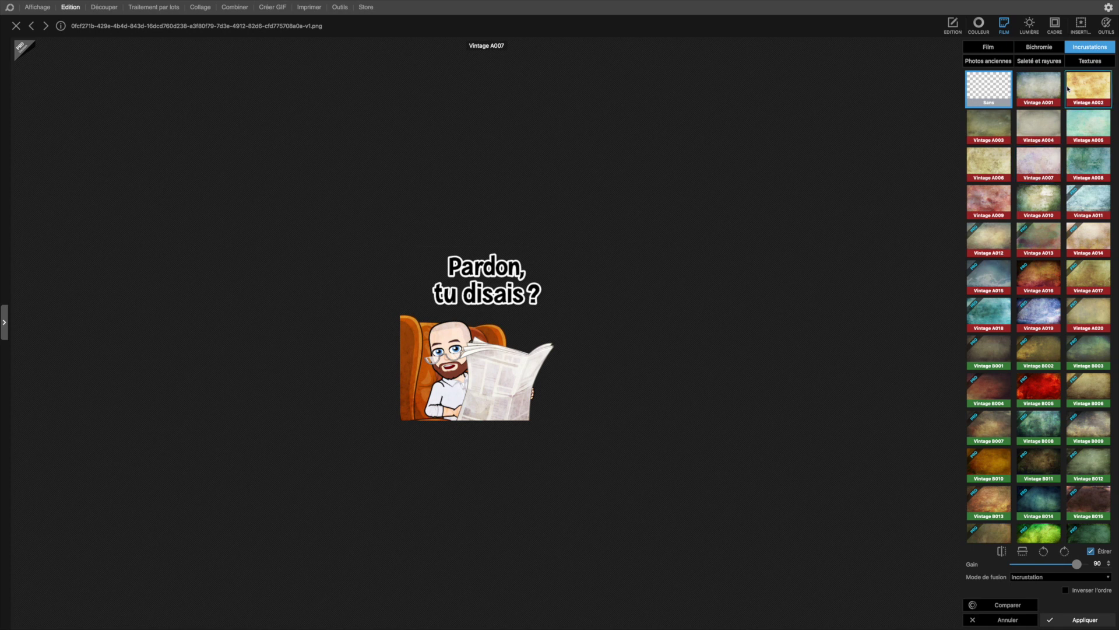
click(988, 61)
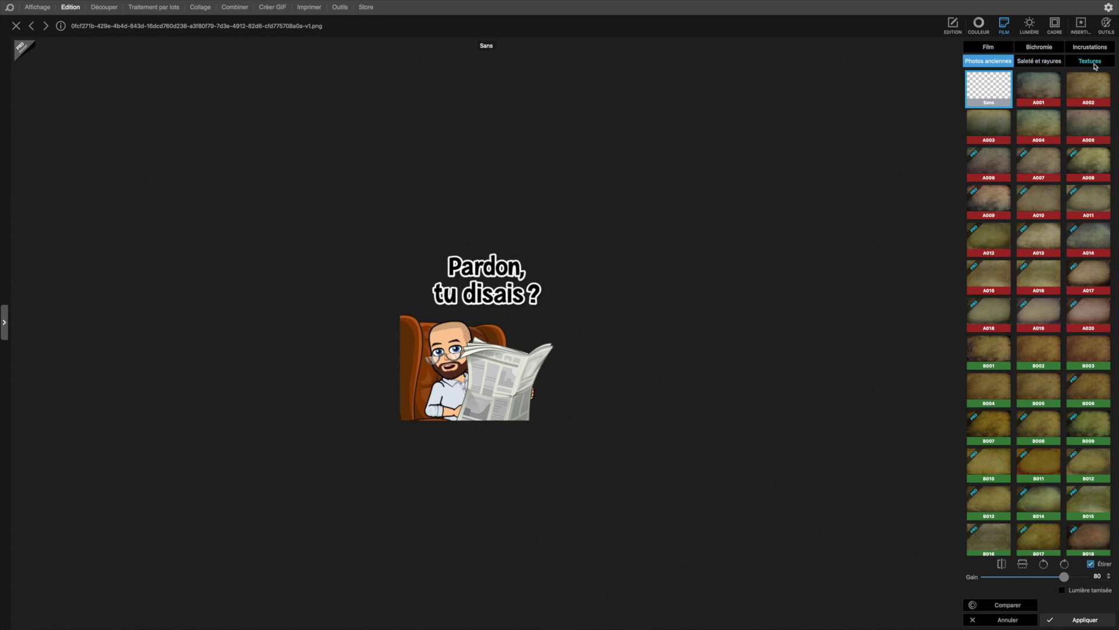
click(1042, 63)
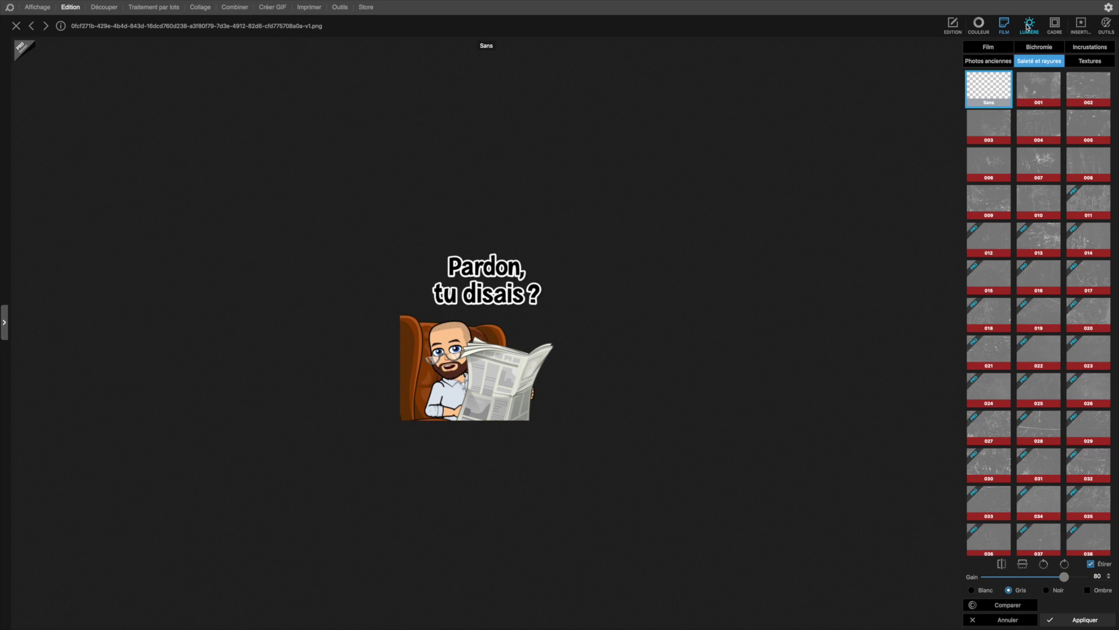
- Try the Halo 001 light effect on the cartoon, moving its light source to the image's upper-right area, and cancel it
click(1029, 26)
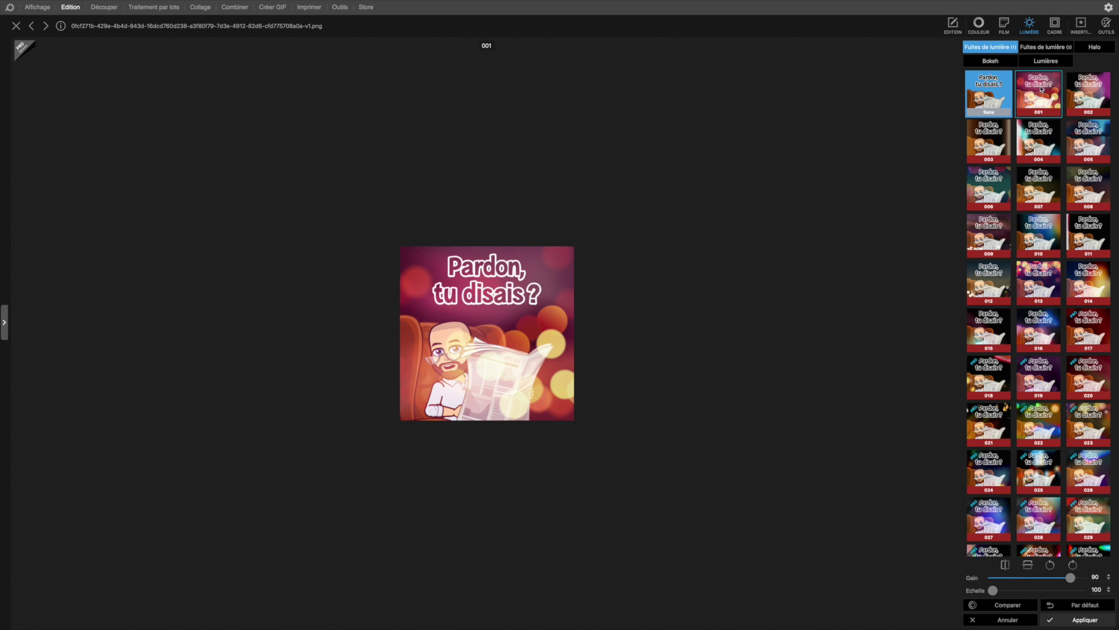
click(1094, 48)
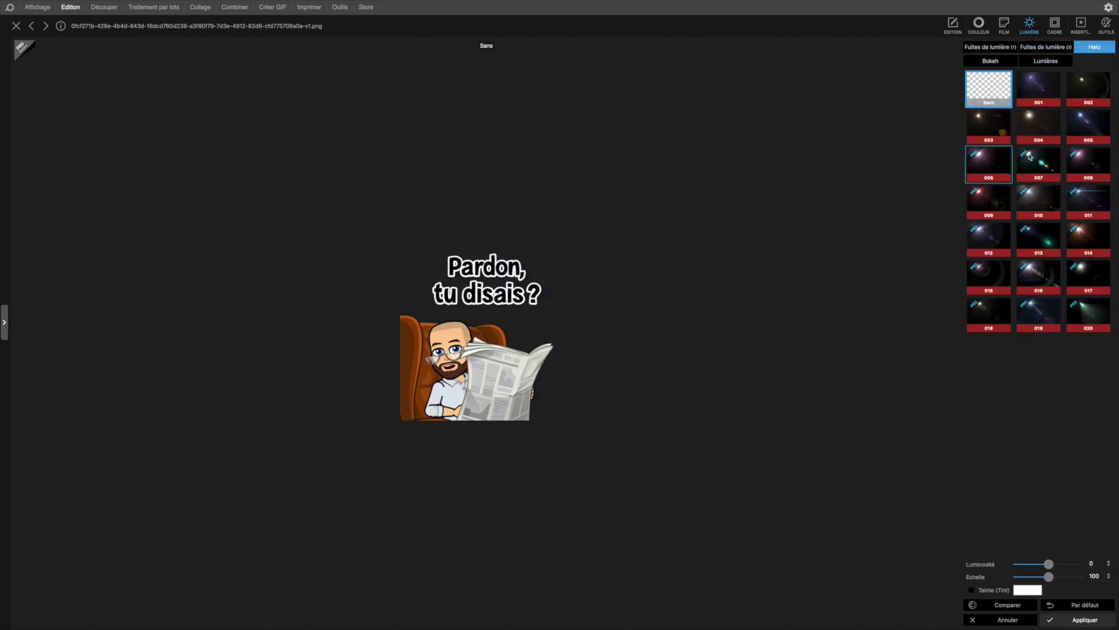
click(1036, 83)
drag(488, 334, 464, 362)
drag(434, 281, 552, 269)
drag(464, 360, 514, 320)
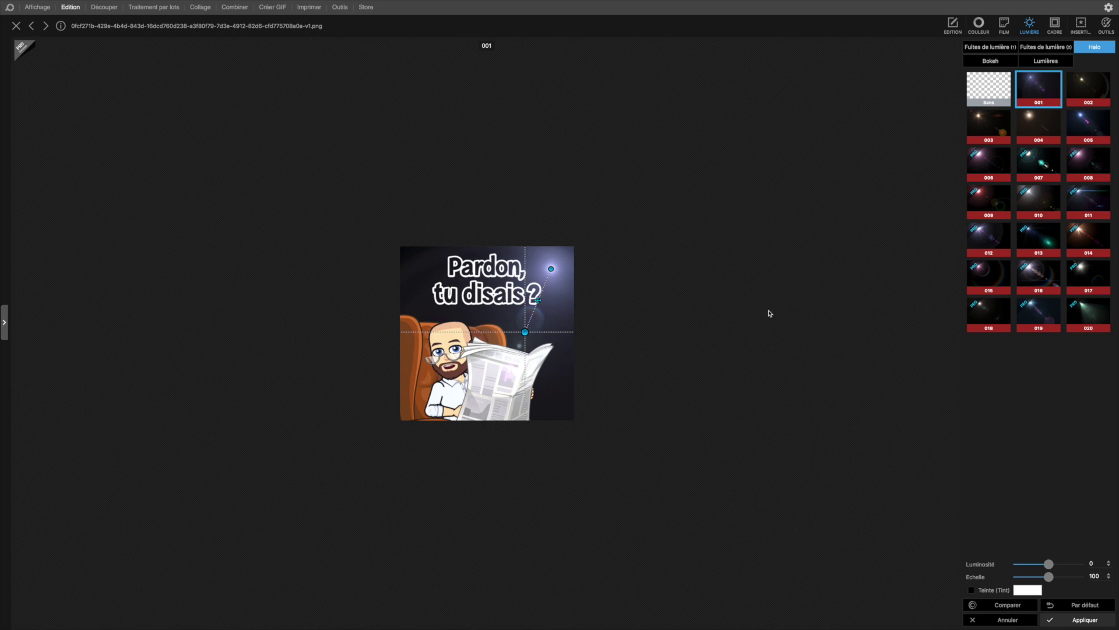
click(1004, 620)
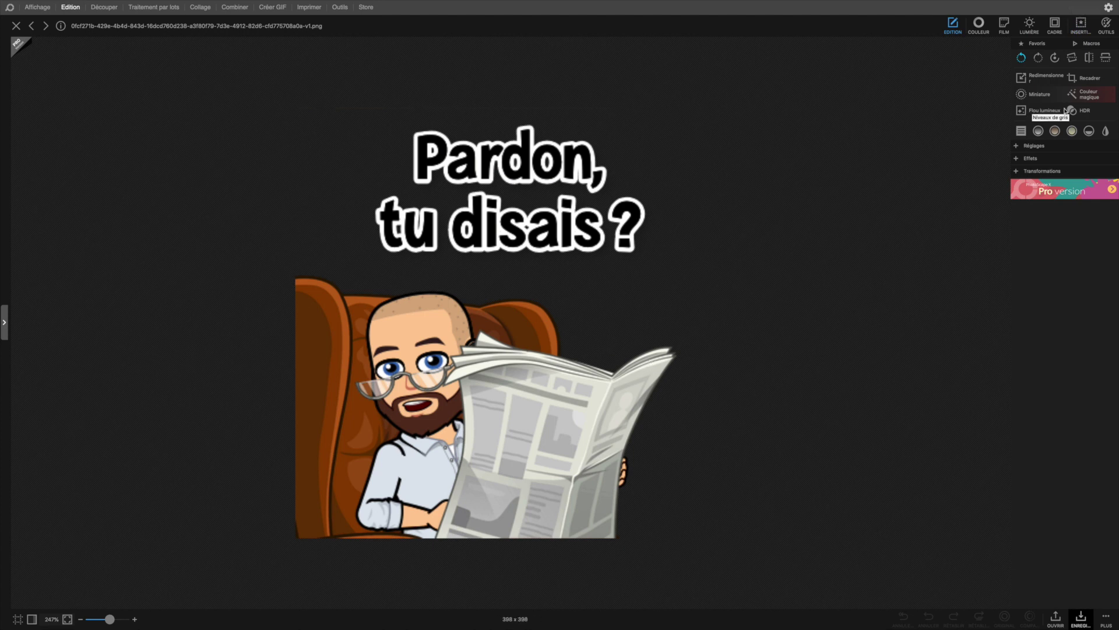
- Insert the beard image 580b585b2edbce24c47b293f.png from the Casa de papel folder onto the cartoon
click(1081, 24)
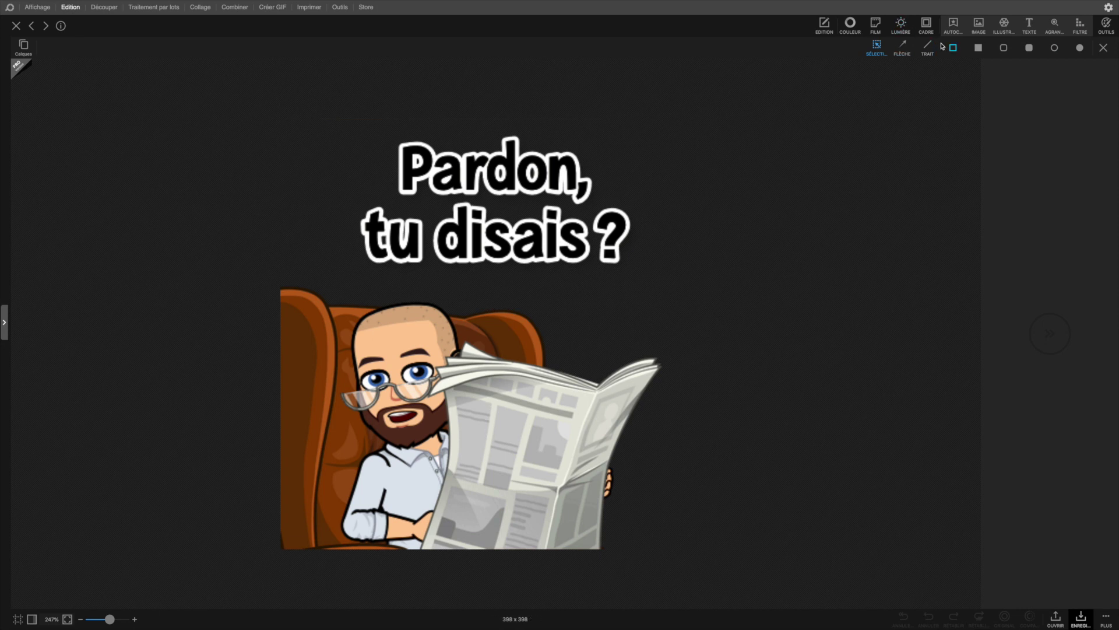
click(979, 24)
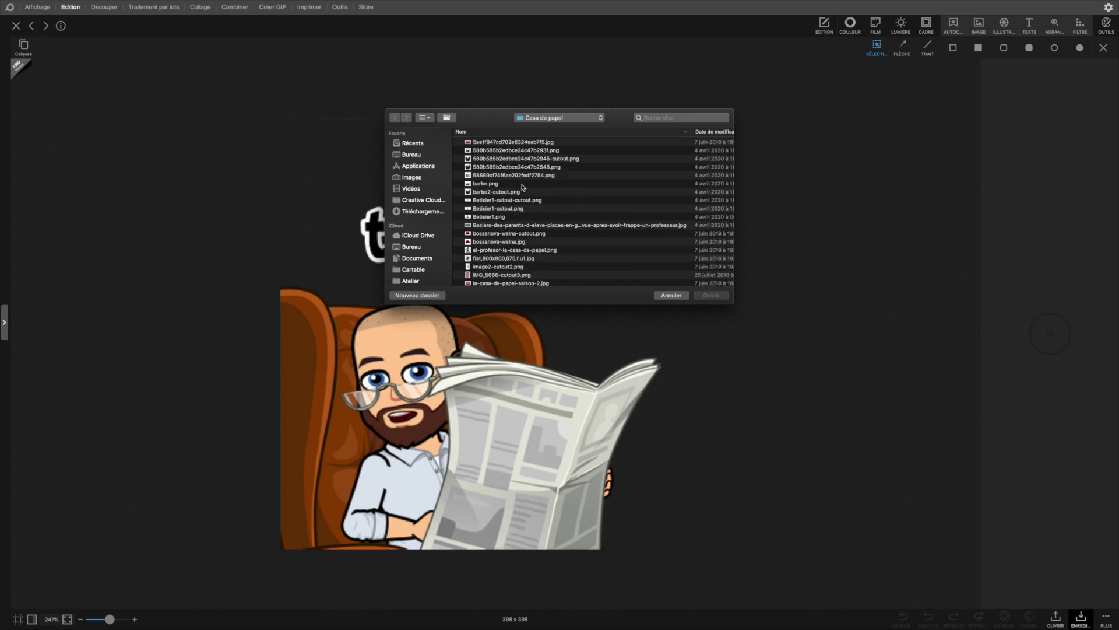
click(488, 151)
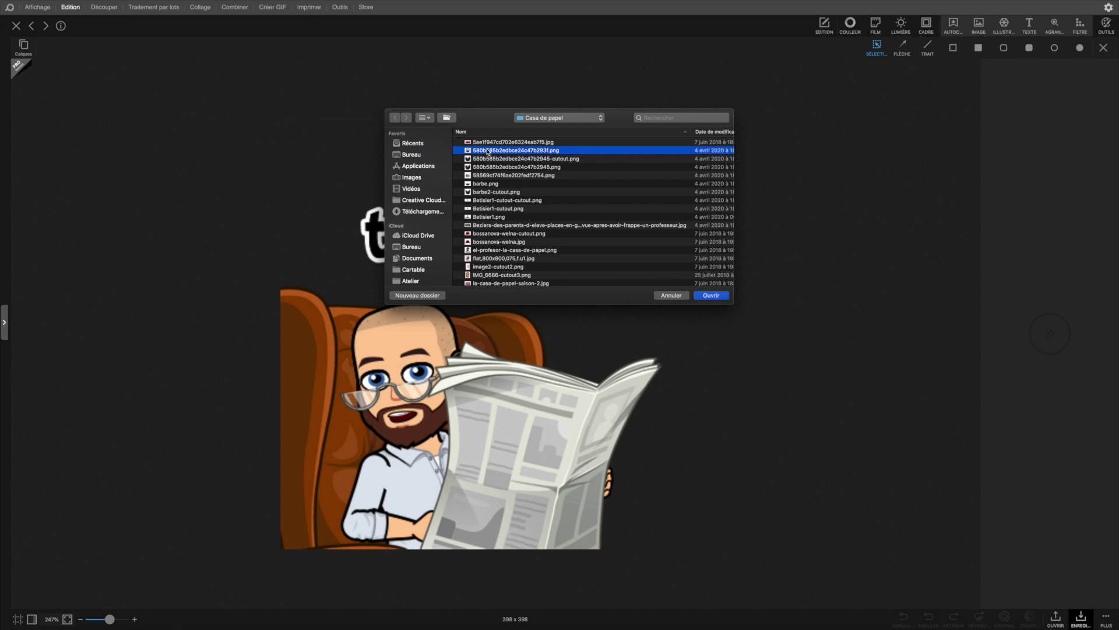
key(space)
key(space)
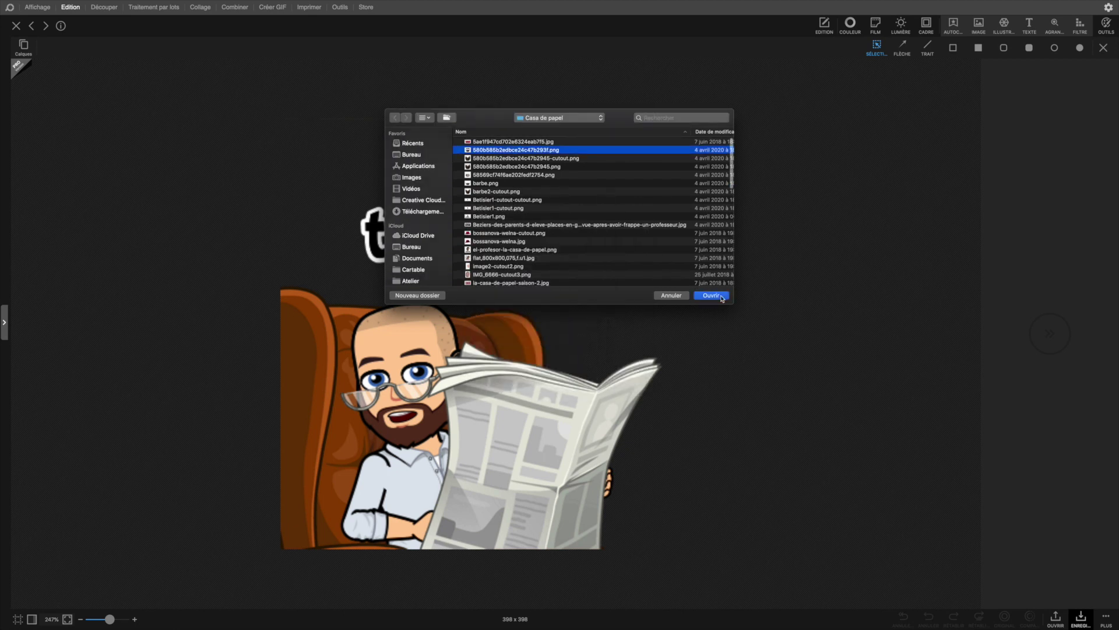
click(721, 296)
- Shrink the inserted beard, fit it over the cartoon character's own beard and deselect it
drag(526, 355, 602, 380)
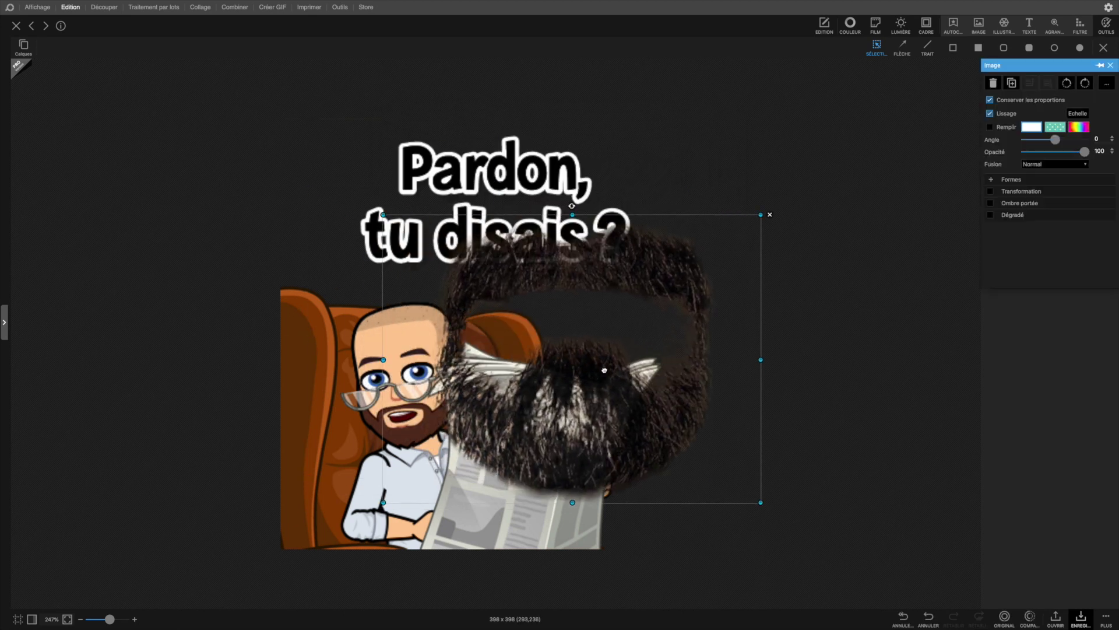
drag(761, 214, 498, 414)
drag(448, 472, 398, 433)
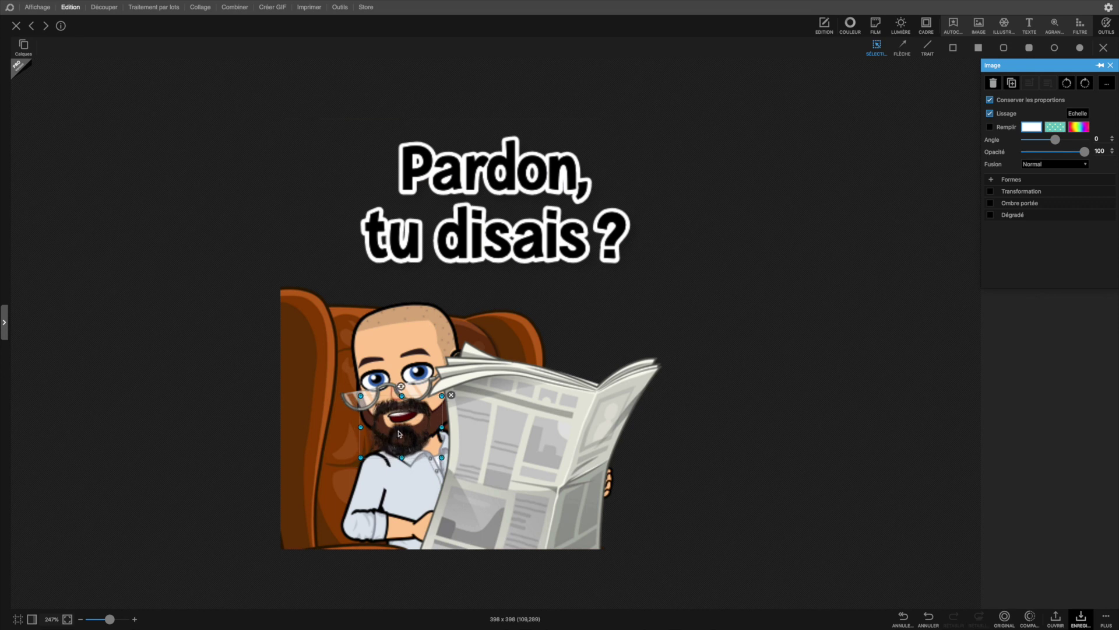
drag(438, 467, 449, 450)
click(516, 434)
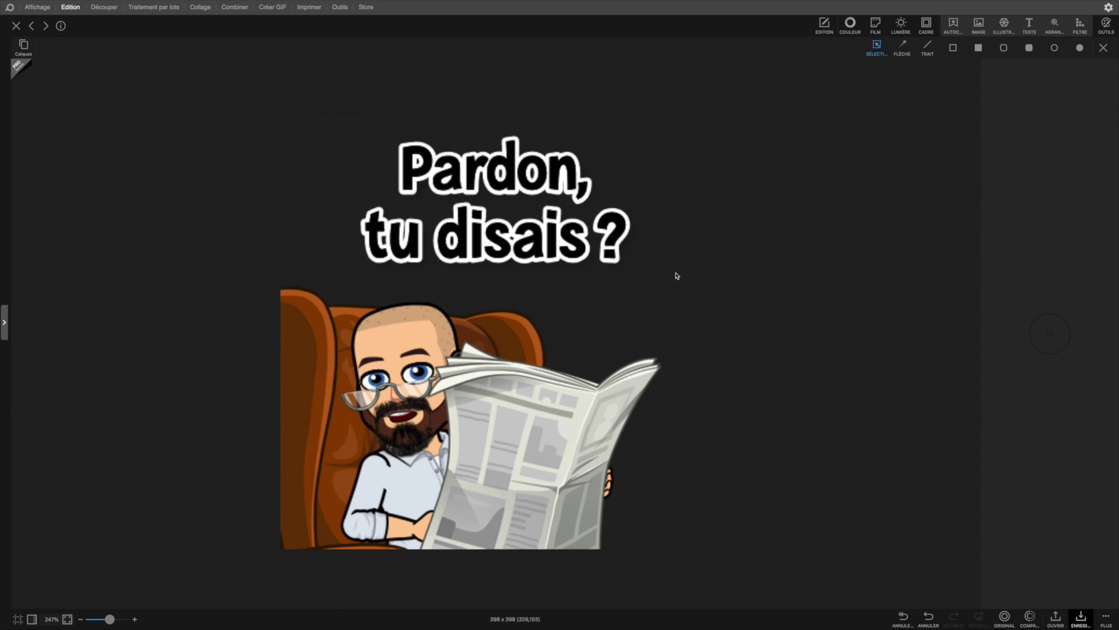
- Insert the red hat image bossanova-welna-cutout.png and place it on the cartoon character's head
click(978, 26)
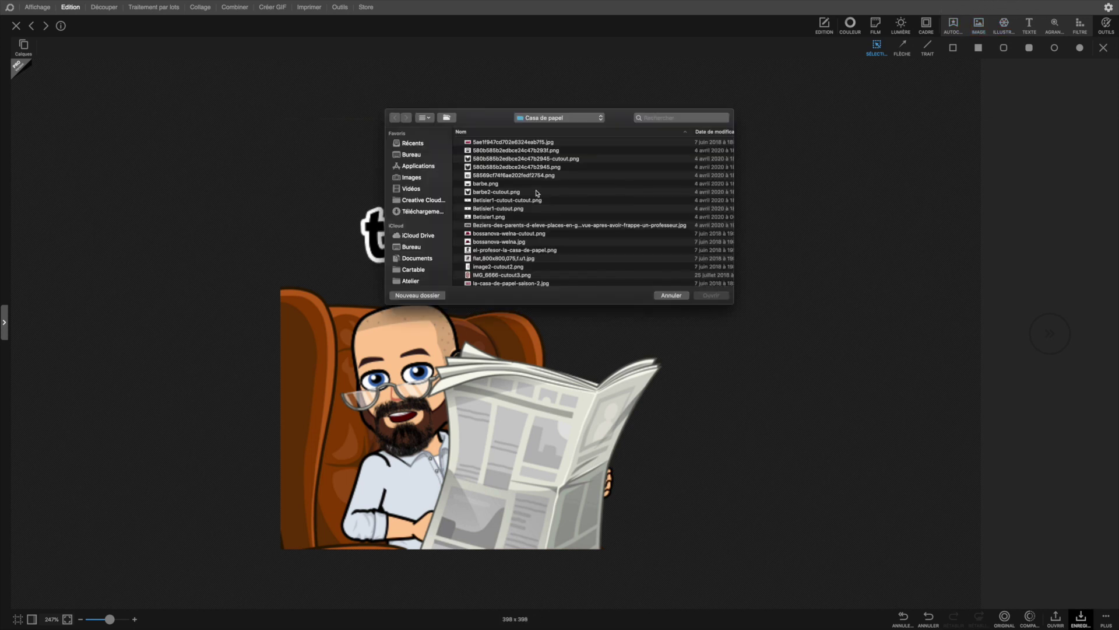
scroll(484, 236, down, 1)
click(492, 231)
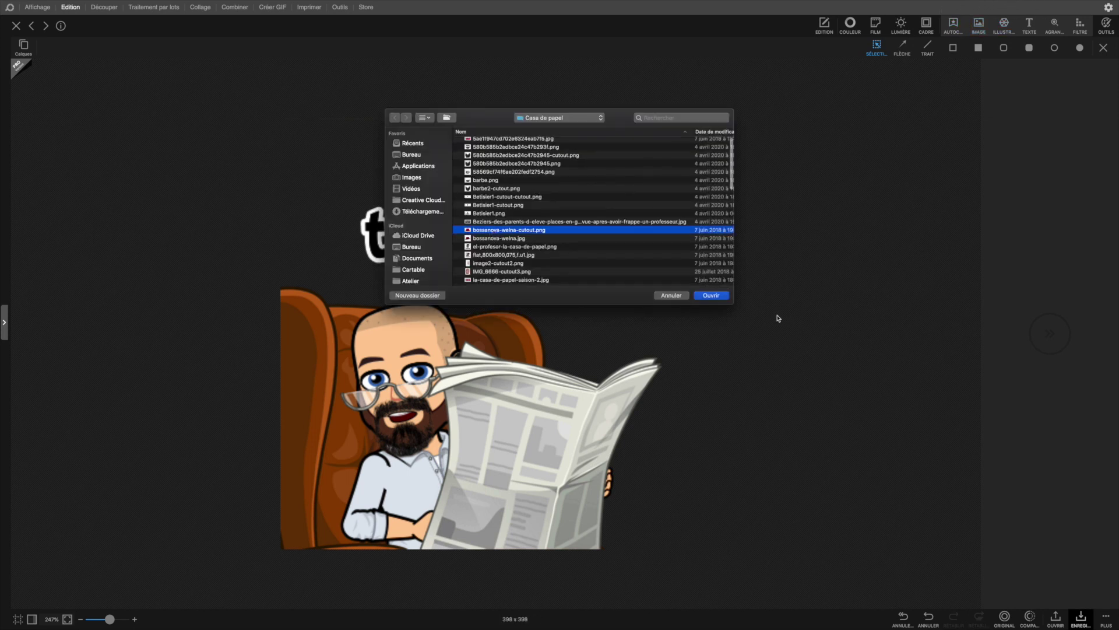
click(711, 295)
drag(676, 233, 447, 272)
click(638, 320)
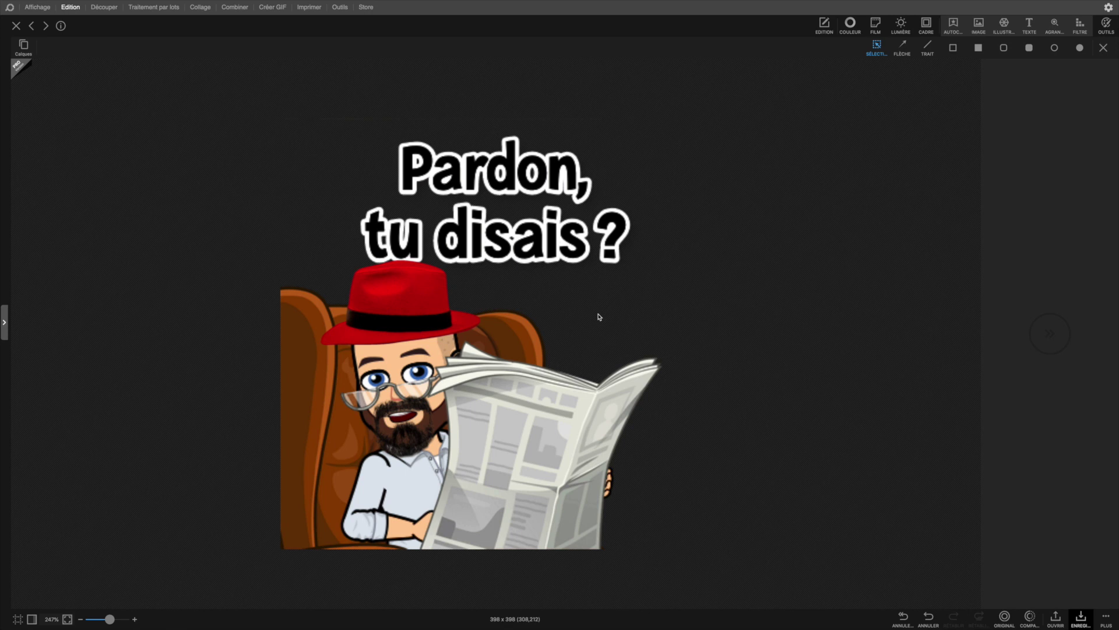
- Add the creator's name in capitals as white Impact text and place it beside the hat, above the newspaper
click(1030, 26)
double_click(1008, 101)
text(JJONET)
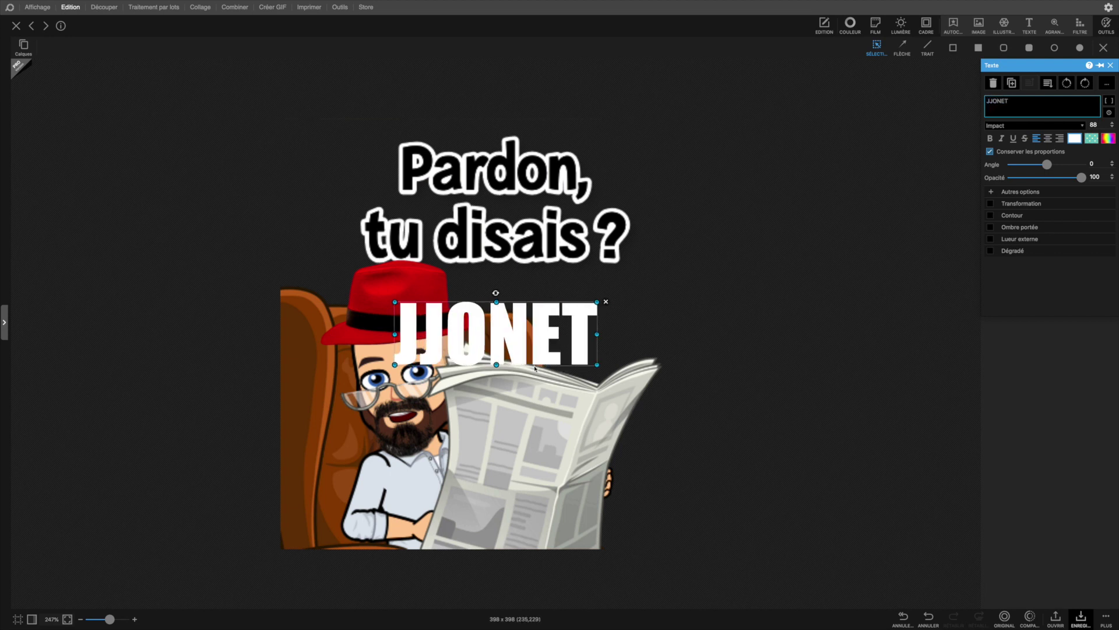
drag(534, 361, 684, 305)
click(873, 449)
click(791, 443)
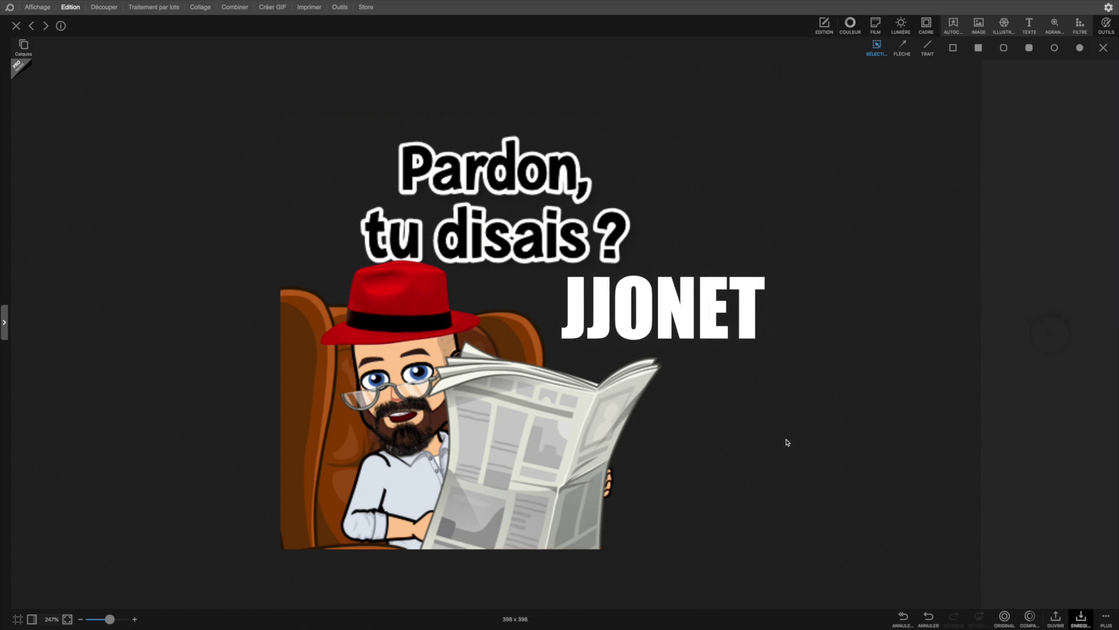
- Fill the name text with the teal pattern of cream dots and give it a thickened black outline
click(690, 327)
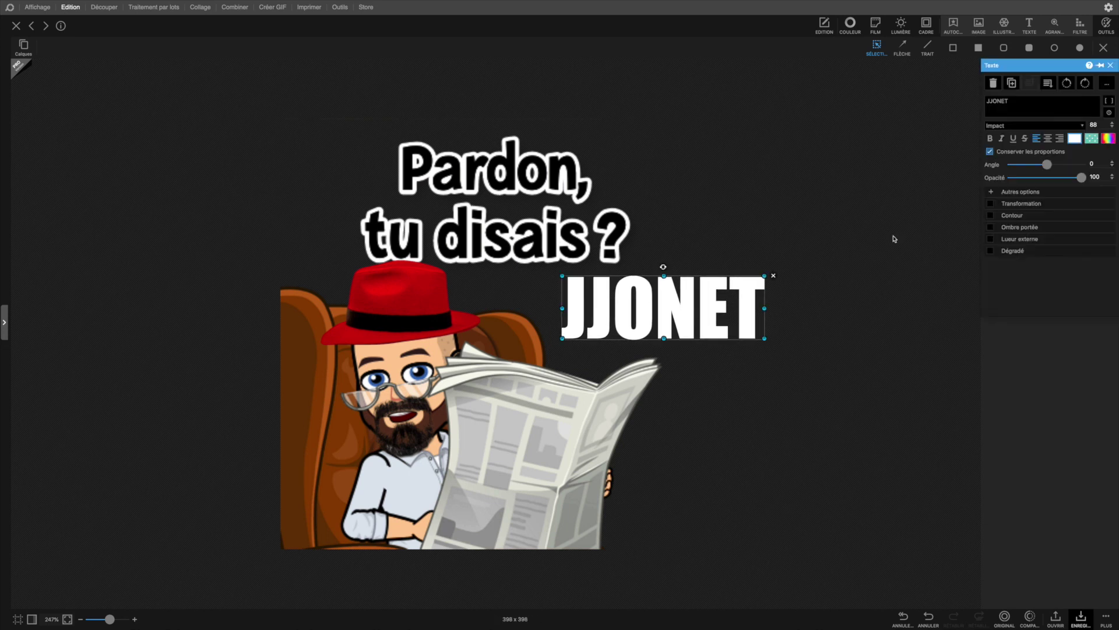
click(1089, 141)
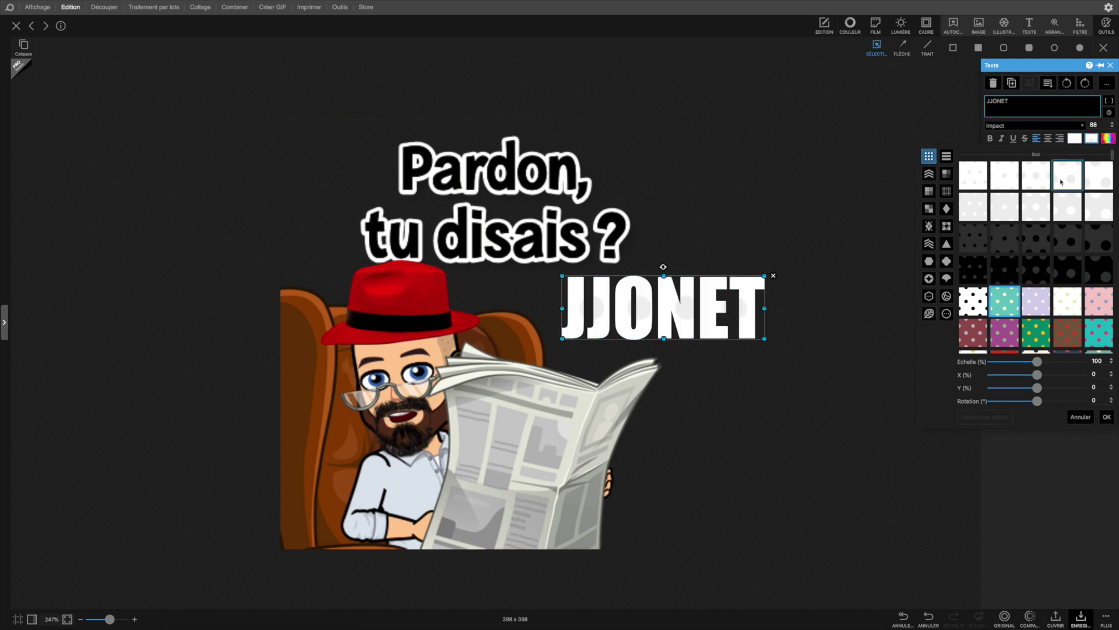
click(1112, 139)
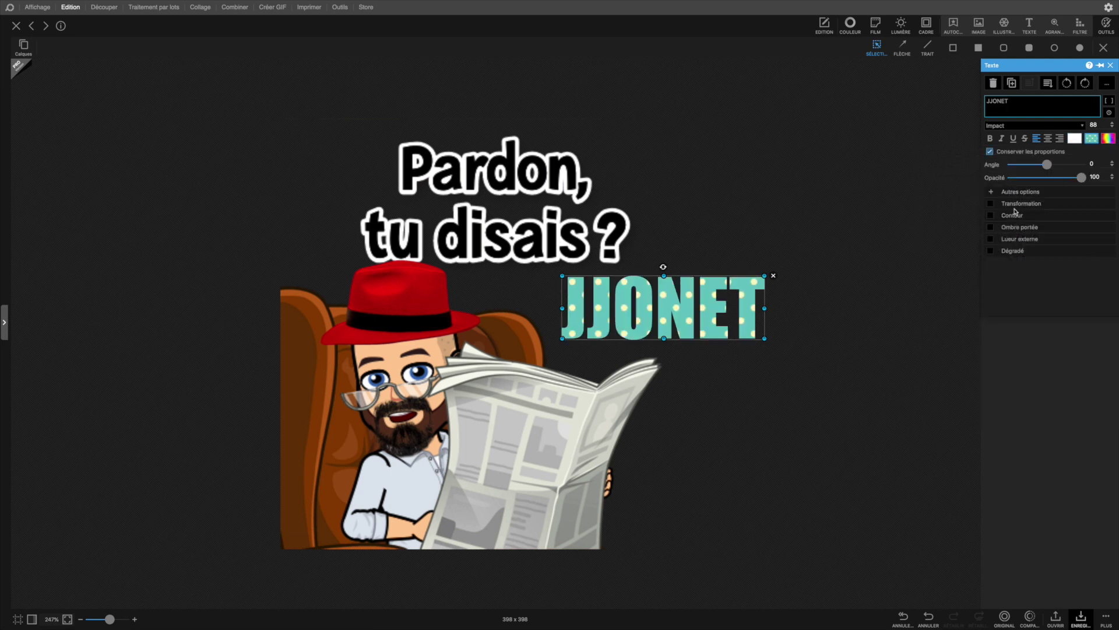
click(991, 215)
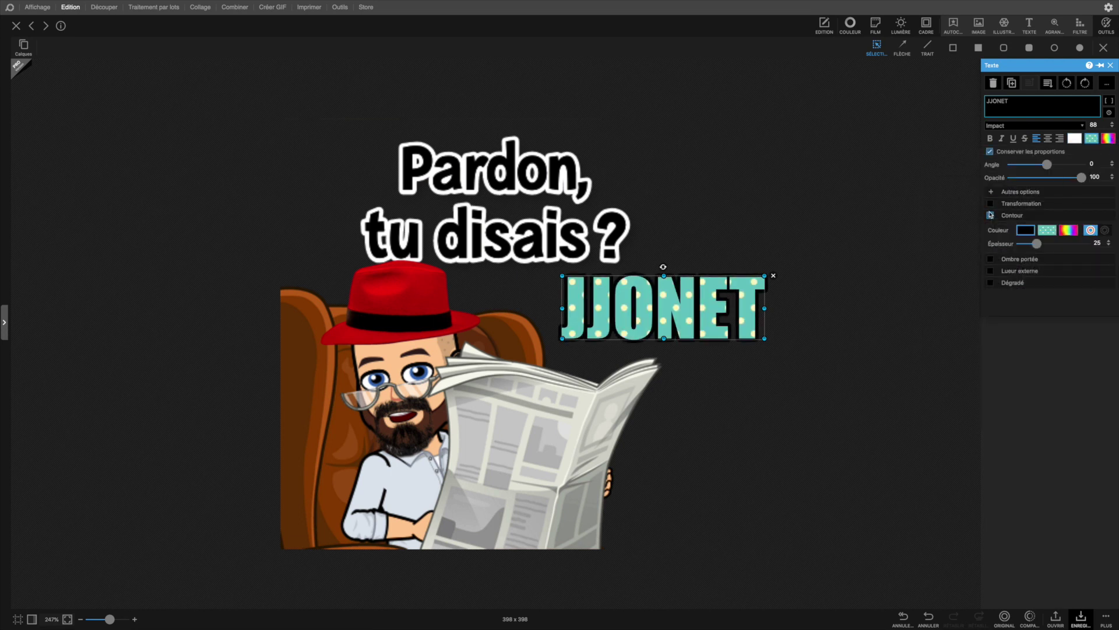
drag(1034, 246, 1045, 245)
click(817, 376)
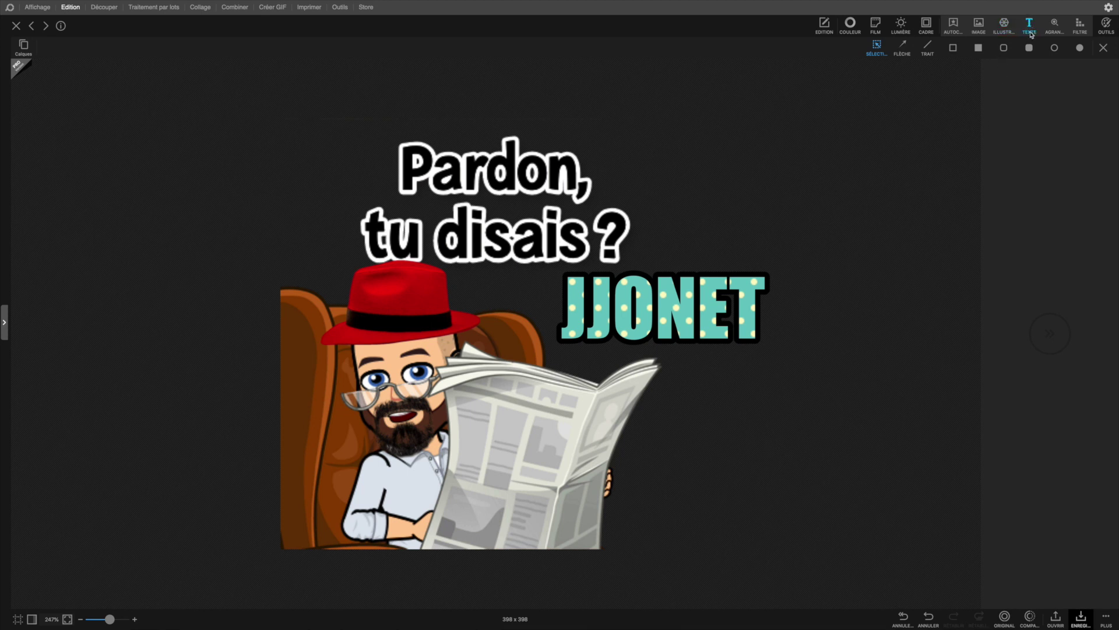
- Rotate the dotted name text slightly clockwise above the newspaper and deselect it
click(670, 317)
drag(664, 267, 666, 274)
click(753, 427)
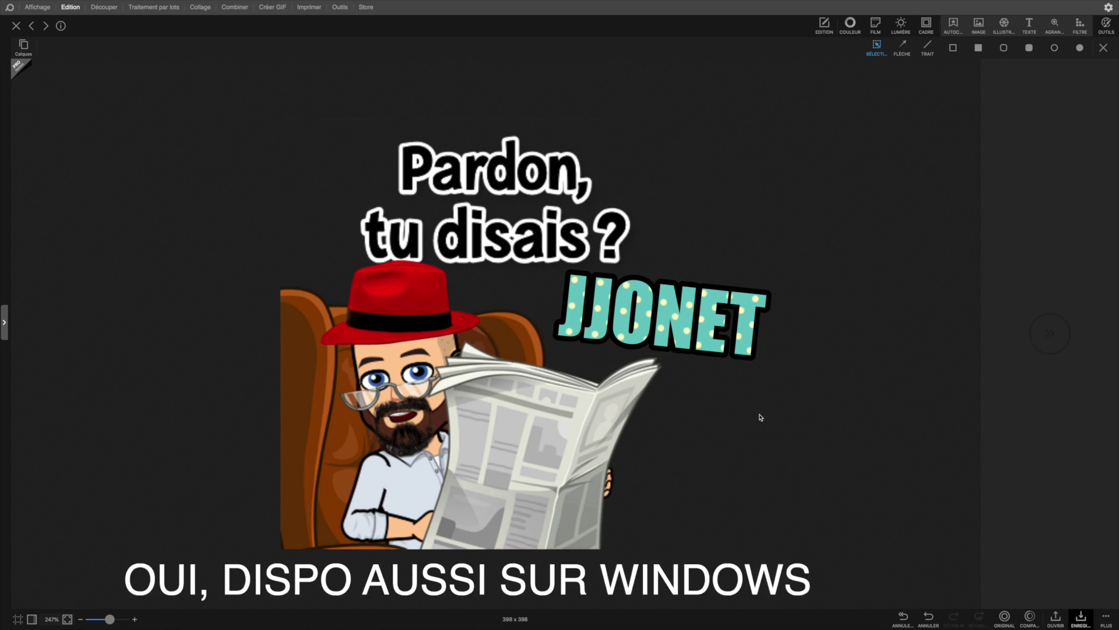
click(687, 344)
click(793, 398)
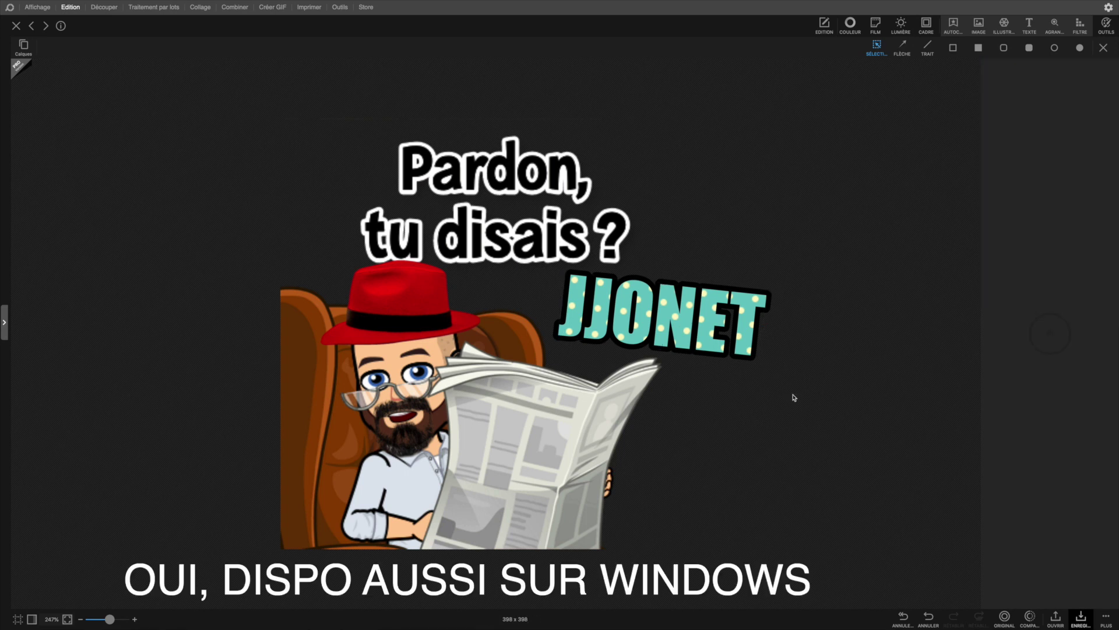